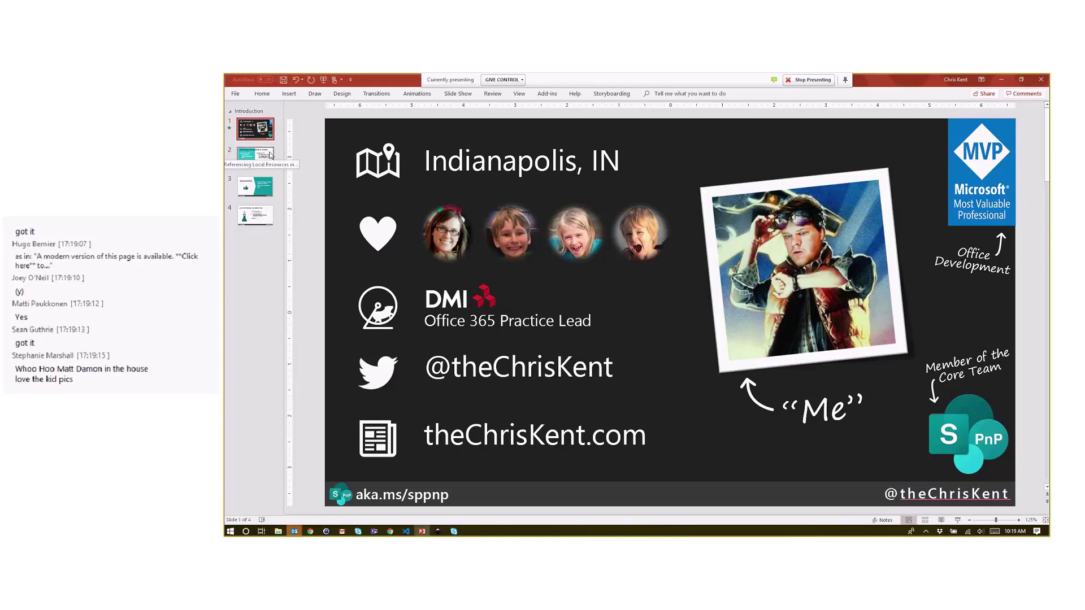
Show slide 2, 'Referencing Local Resources in Formats', comparing hardcoded and relative URLs.
{"action": "left_click", "coordinate": [270, 155]}
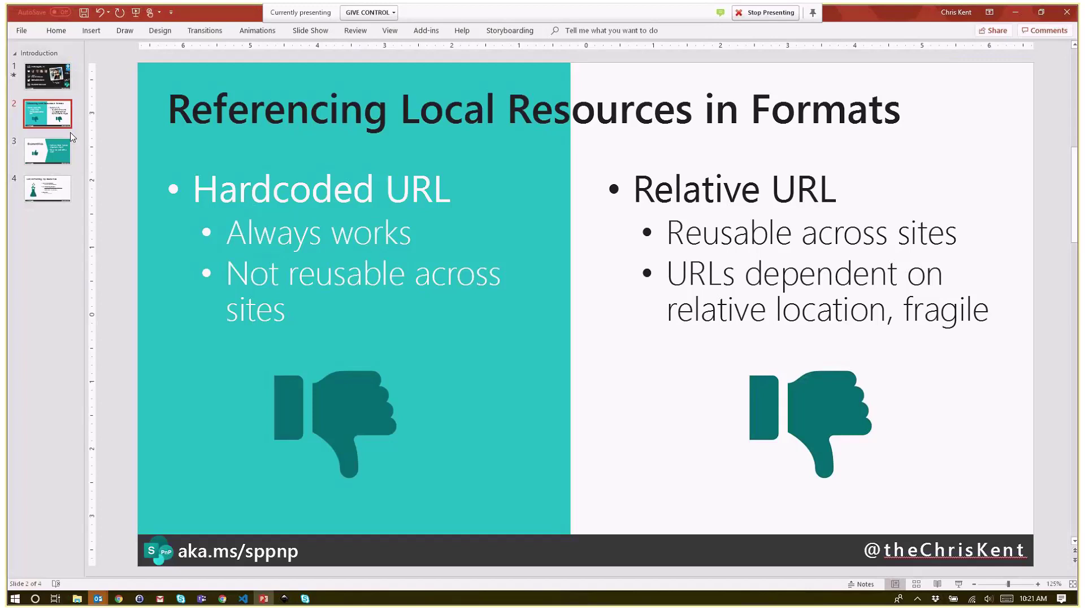
{"action": "left_click", "coordinate": [61, 161]}
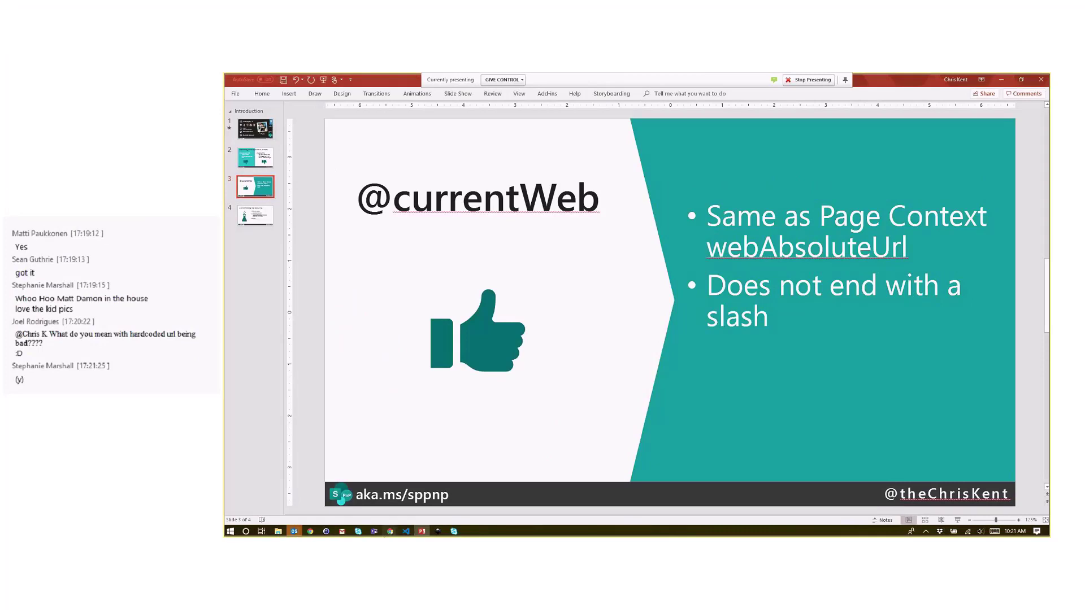
Open the Warrior Horses Gear list in Chrome, then show text-hardcoded-link.json in VS Code.
{"action": "mouse_move", "coordinate": [389, 532]}
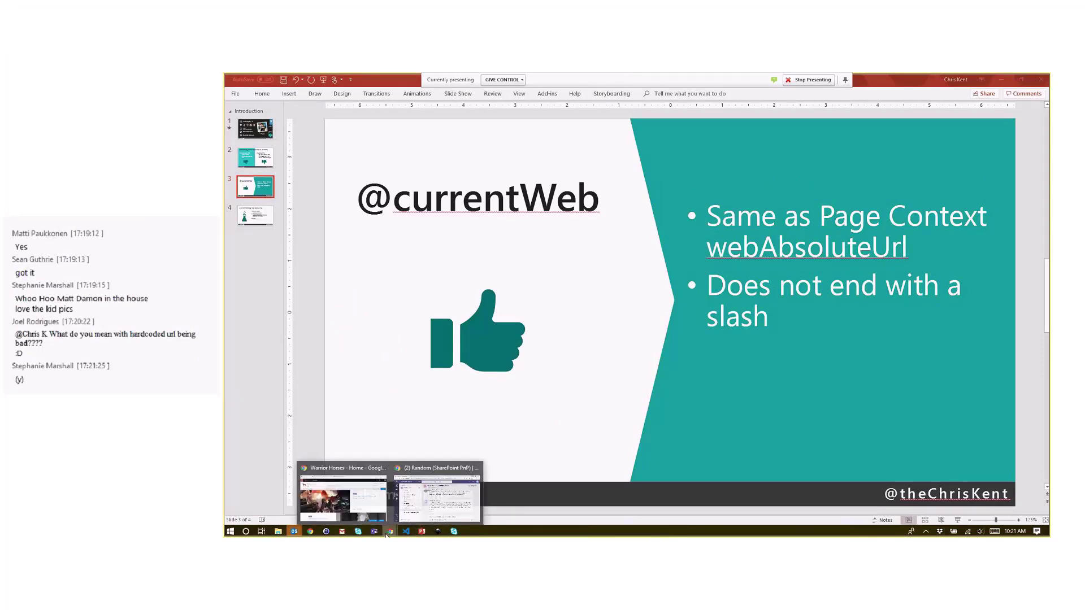
{"action": "left_click", "coordinate": [378, 495]}
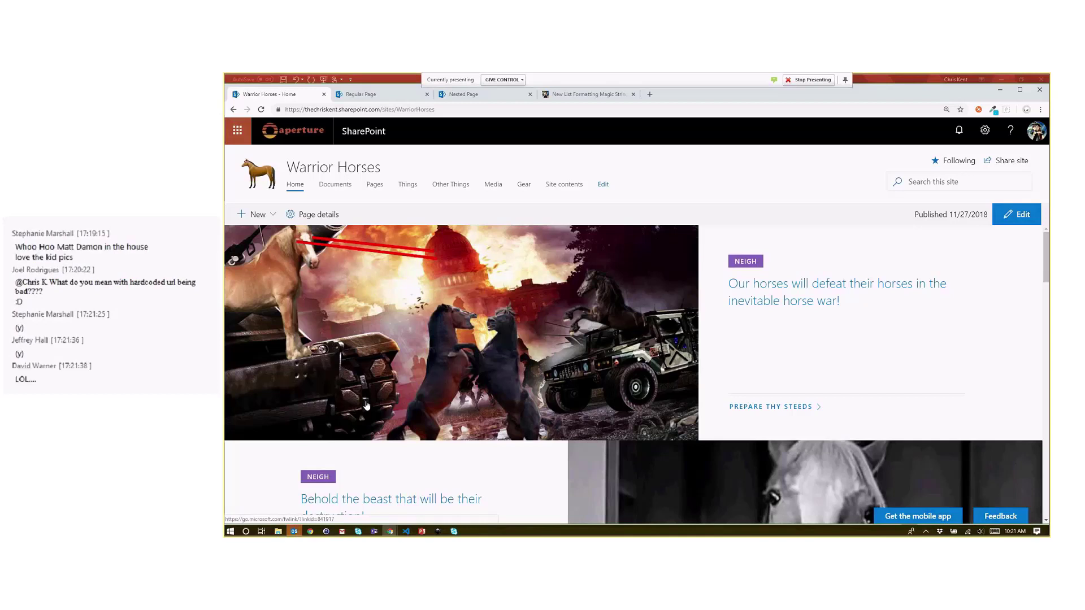
{"action": "left_click", "coordinate": [521, 191]}
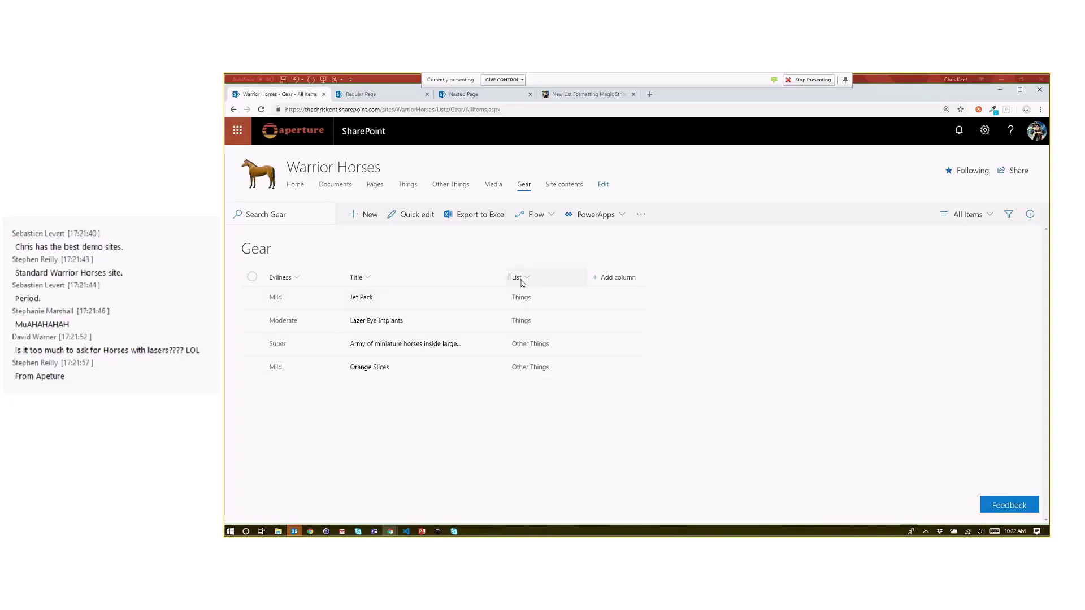
{"action": "left_click", "coordinate": [407, 531]}
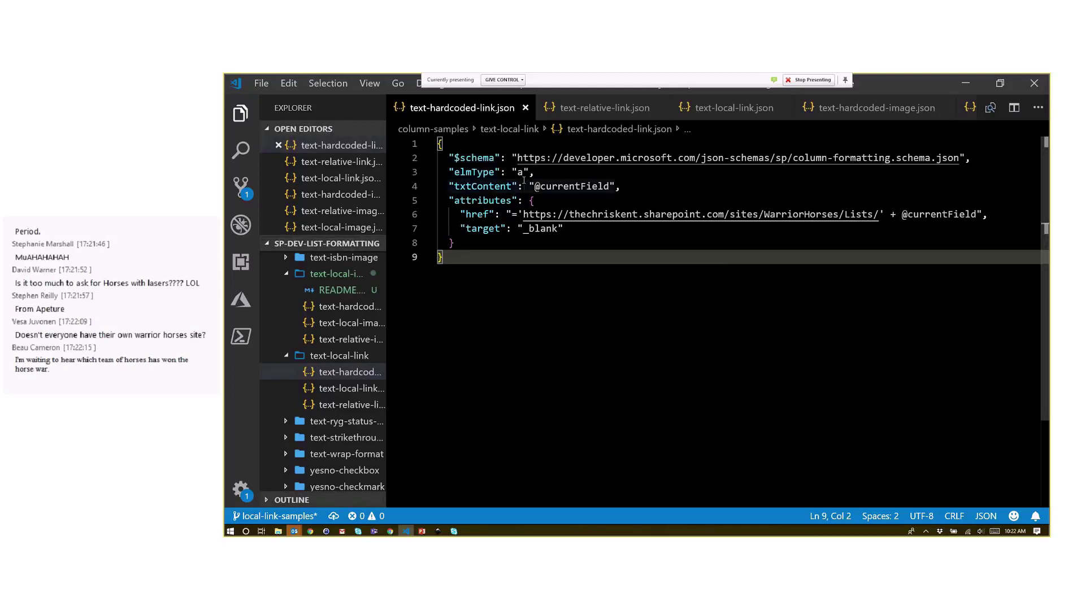
Select the entire hardcoded-link column formatting JSON in text-hardcoded-link.json.
{"action": "left_click_drag", "start_coordinate": [523, 173], "coordinate": [517, 172]}
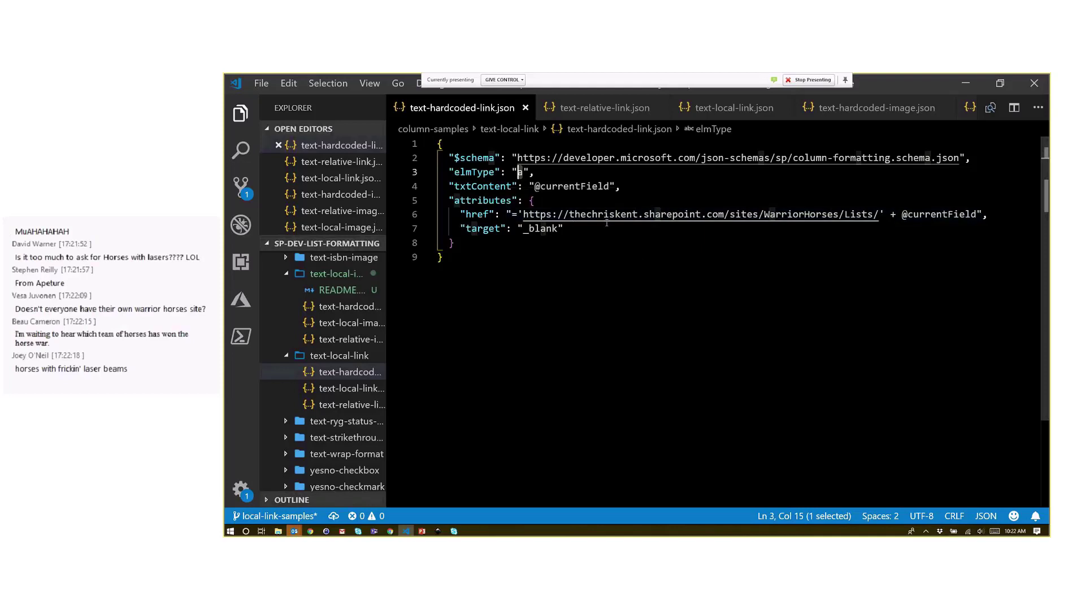
{"action": "left_click", "coordinate": [493, 257]}
{"action": "key", "text": "ctrl+a"}
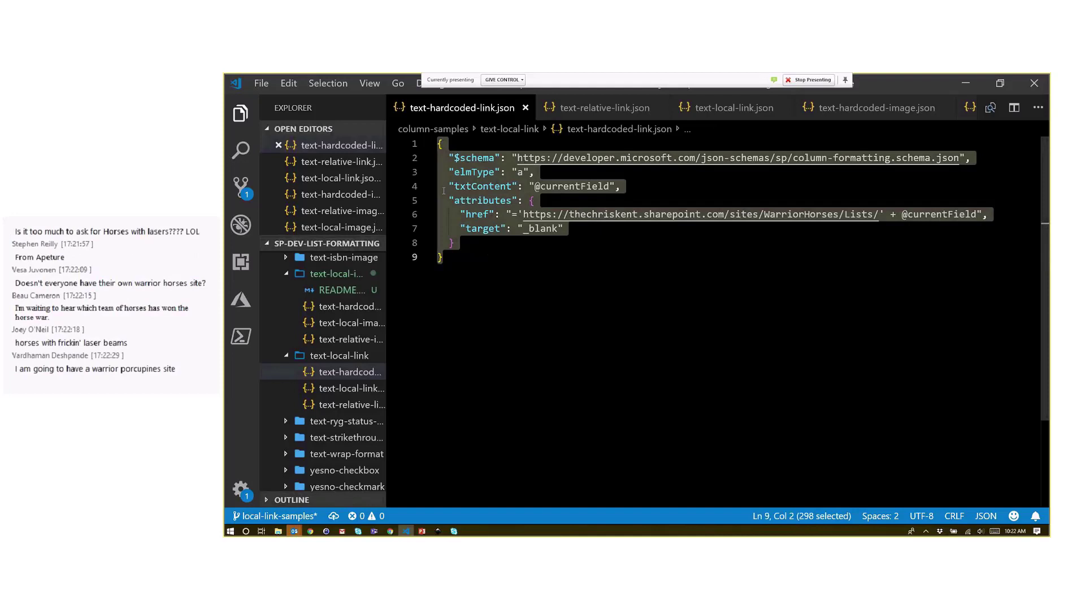
{"action": "left_click", "coordinate": [391, 531]}
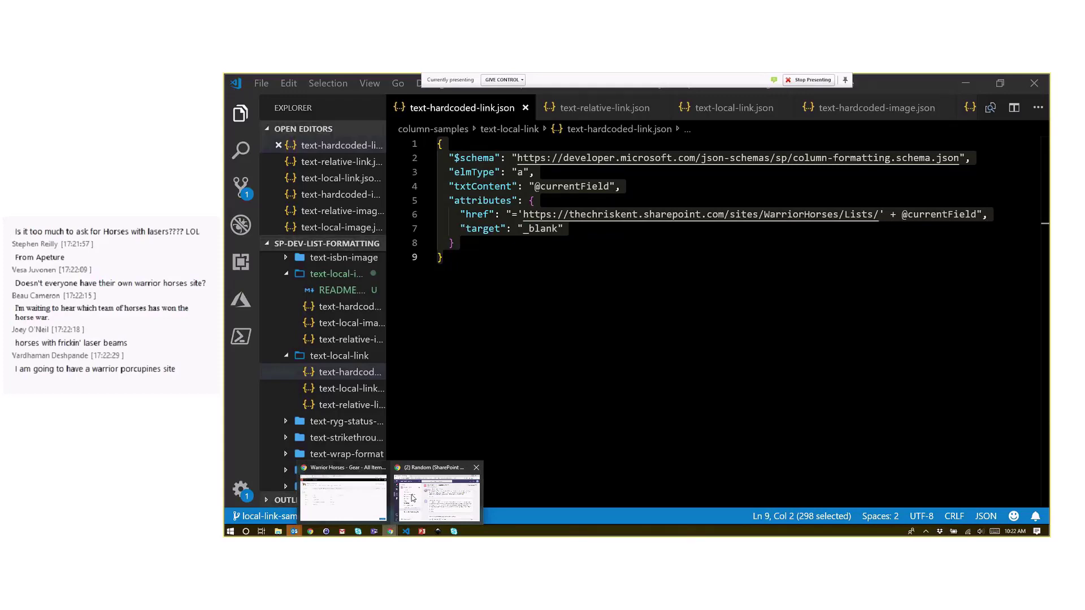
Preview the open browser windows showing the Gear list and another SharePoint page.
{"action": "mouse_move", "coordinate": [408, 493]}
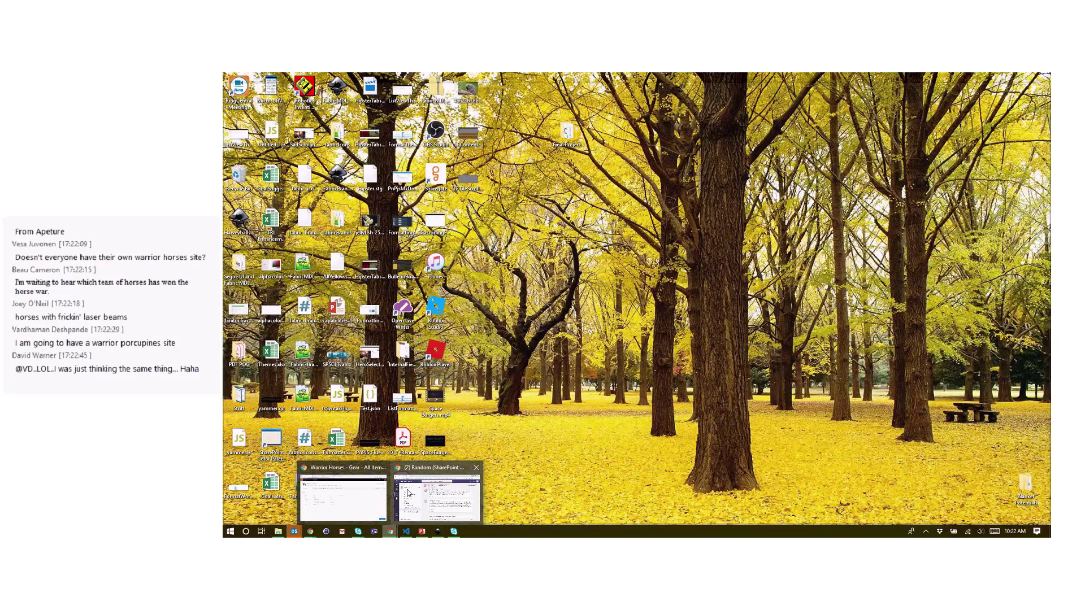
Return to text-relative-link.json in VS Code and select its JSON contents.
{"action": "left_click", "coordinate": [405, 531]}
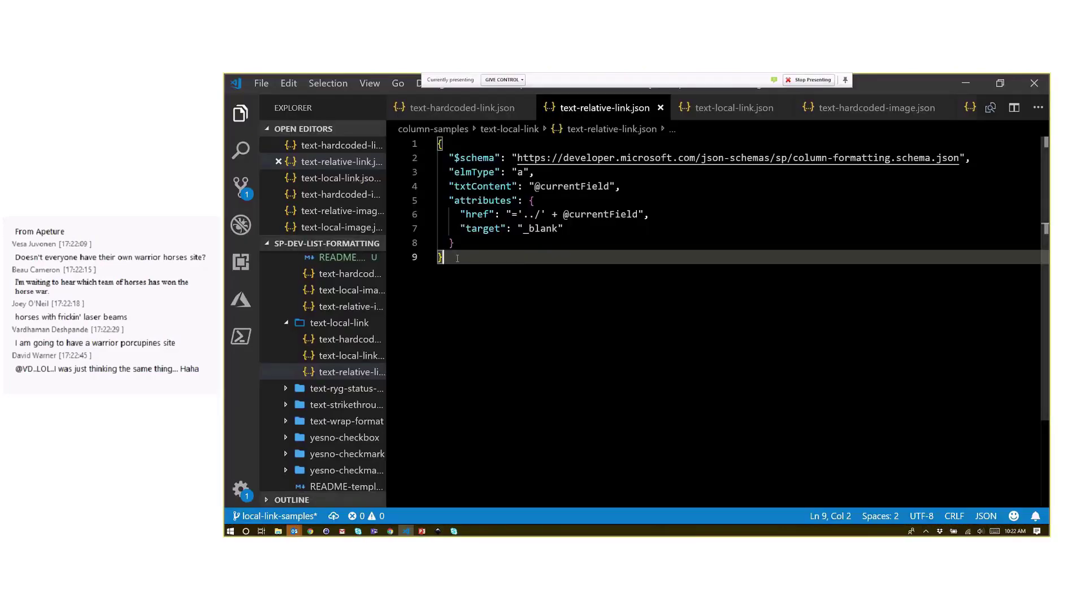
{"action": "key", "text": "ctrl+shift+Home"}
{"action": "key", "text": "ctrl+c"}
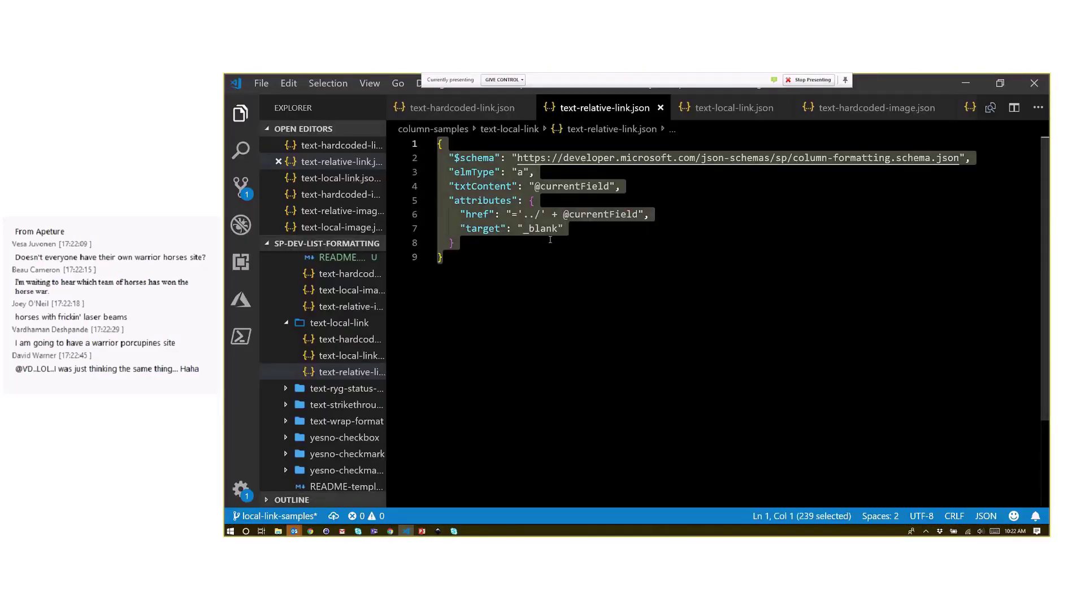
{"action": "left_click", "coordinate": [580, 225]}
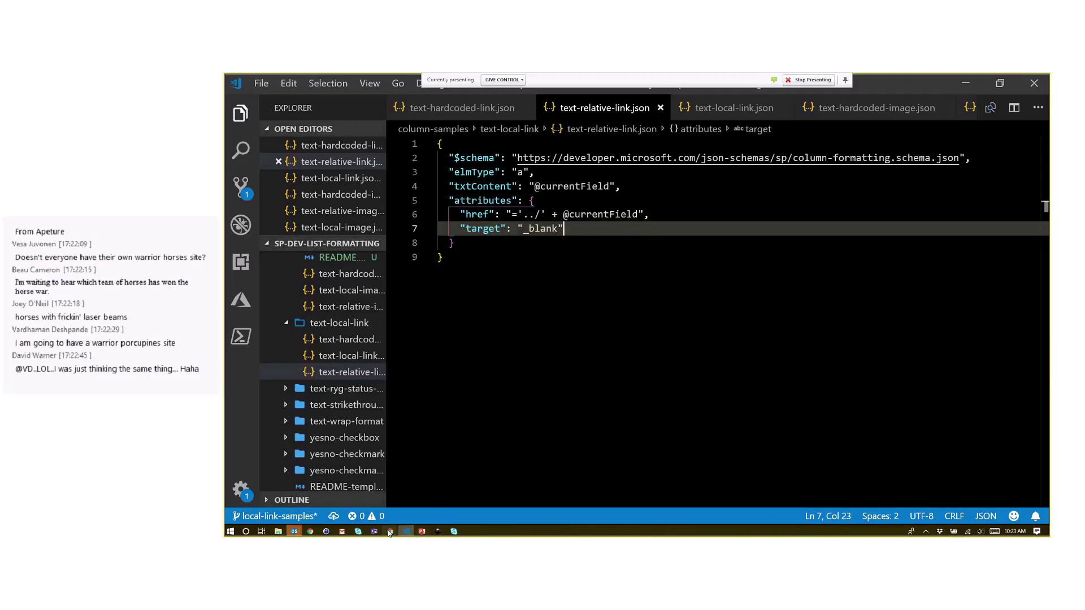
{"action": "mouse_move", "coordinate": [389, 533]}
{"action": "left_click", "coordinate": [435, 486]}
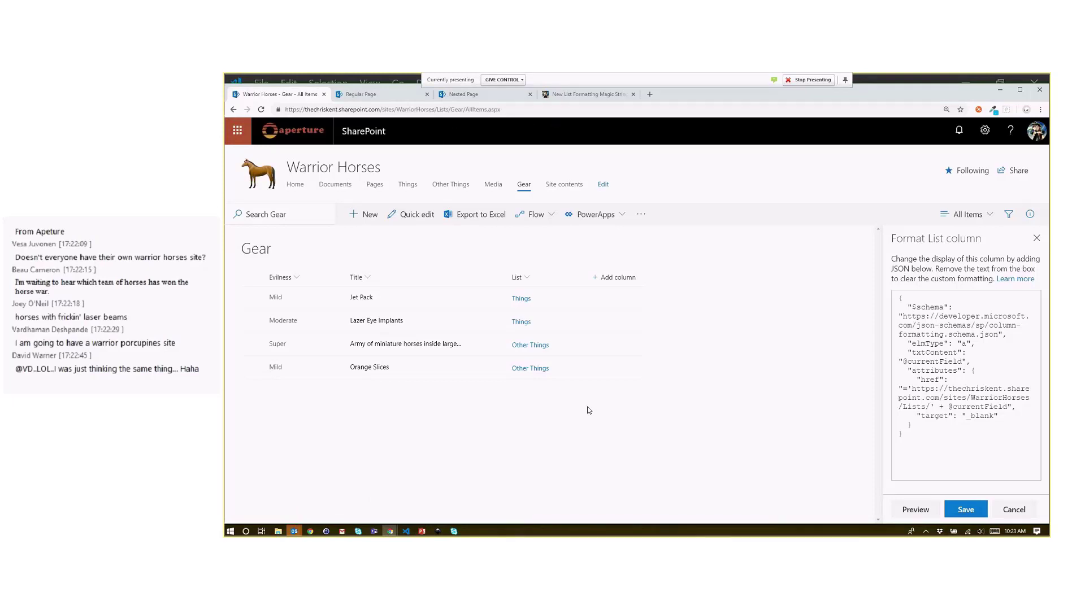
{"action": "left_click", "coordinate": [950, 346]}
{"action": "key", "text": "ctrl+a"}
{"action": "key", "text": "ctrl+v"}
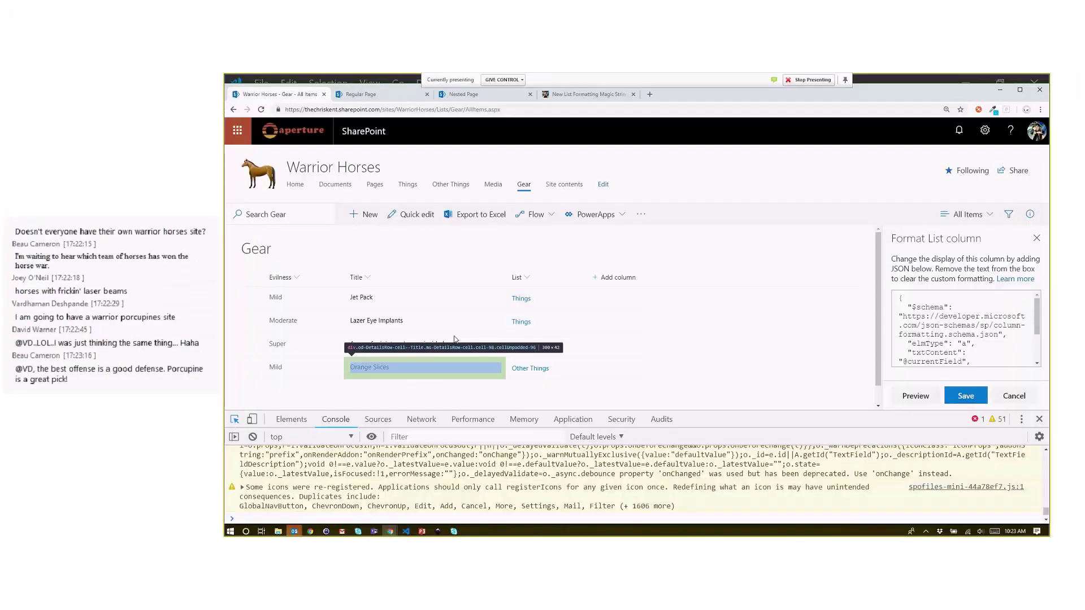
{"action": "key", "text": "ctrl+shift+c"}
Inspect the Things link in DevTools and test the Other Things link.
{"action": "left_click", "coordinate": [519, 302]}
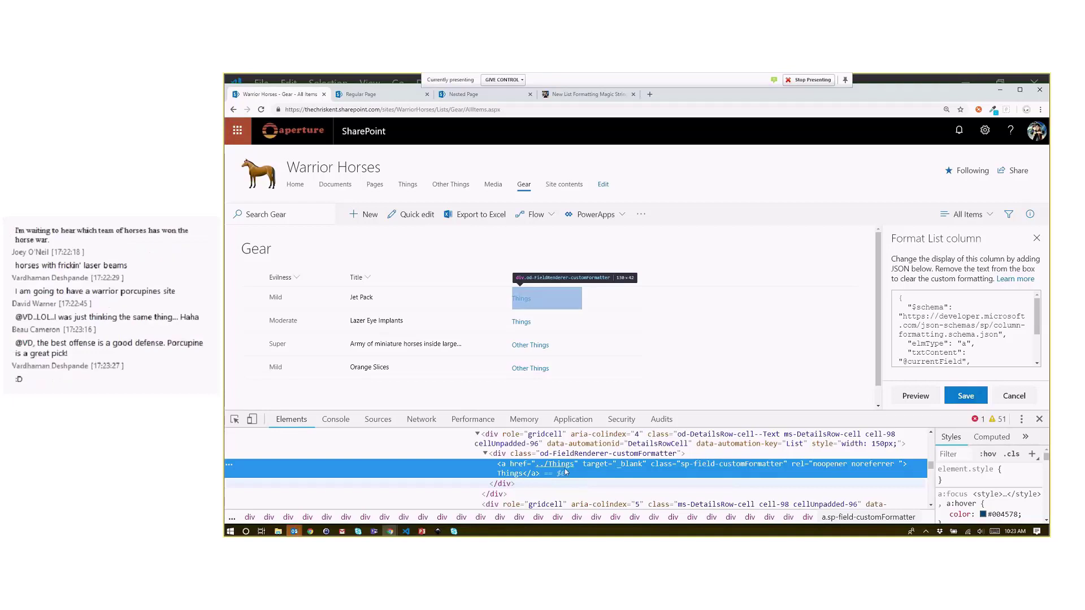
{"action": "left_click", "coordinate": [534, 347]}
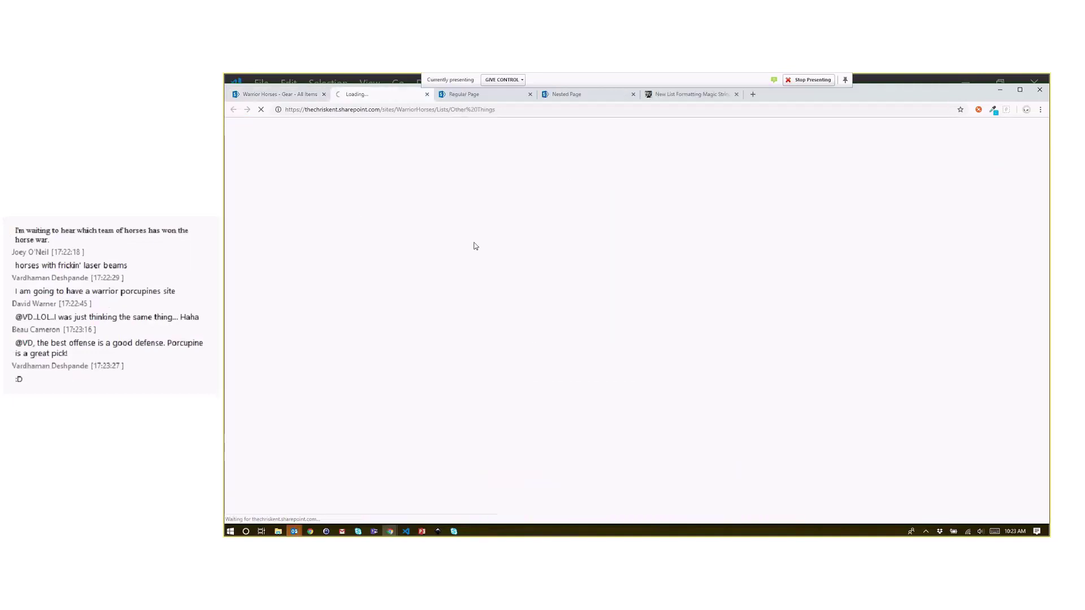
{"action": "left_click", "coordinate": [428, 95]}
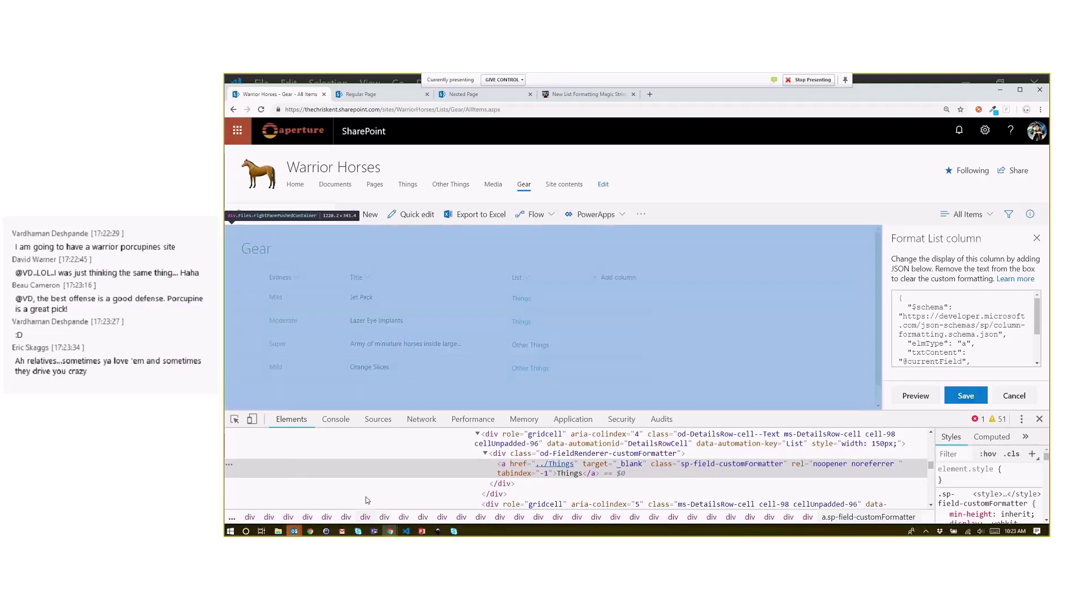
{"action": "left_click", "coordinate": [406, 531]}
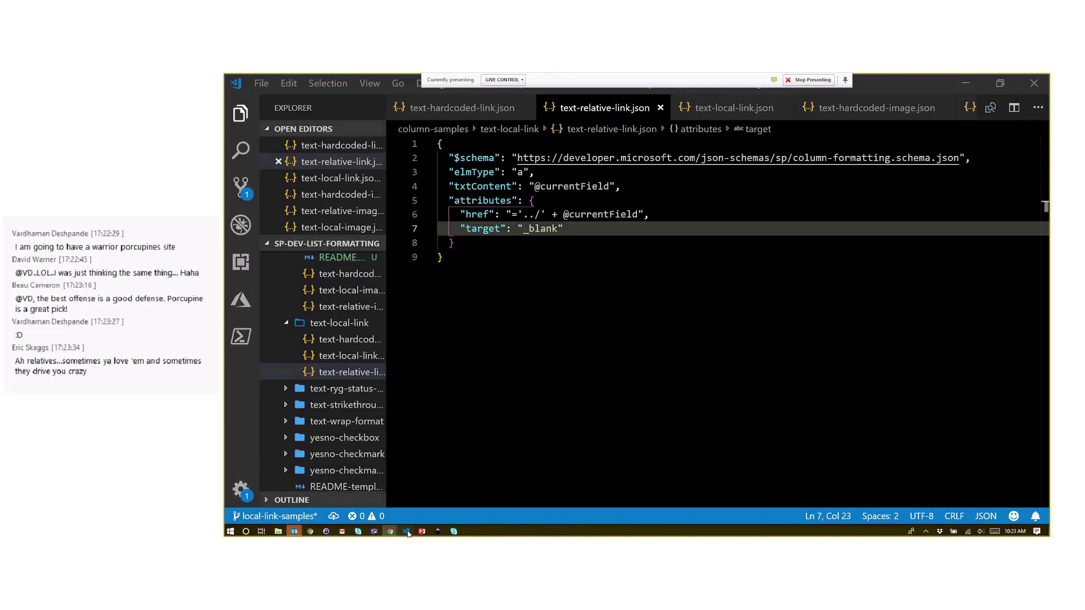
Open text-hardcoded-image.json and select all of its hardcoded image JSON.
{"action": "scroll", "coordinate": [350, 301], "scroll_direction": "up", "scroll_amount": 2}
{"action": "left_click", "coordinate": [351, 311]}
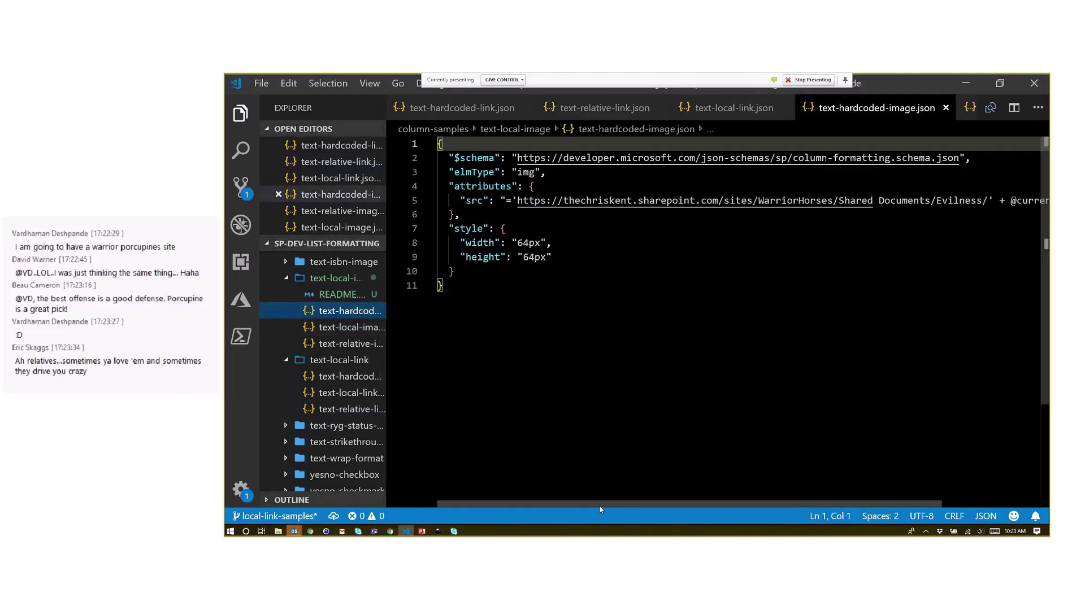
{"action": "left_click_drag", "start_coordinate": [600, 506], "coordinate": [731, 506]}
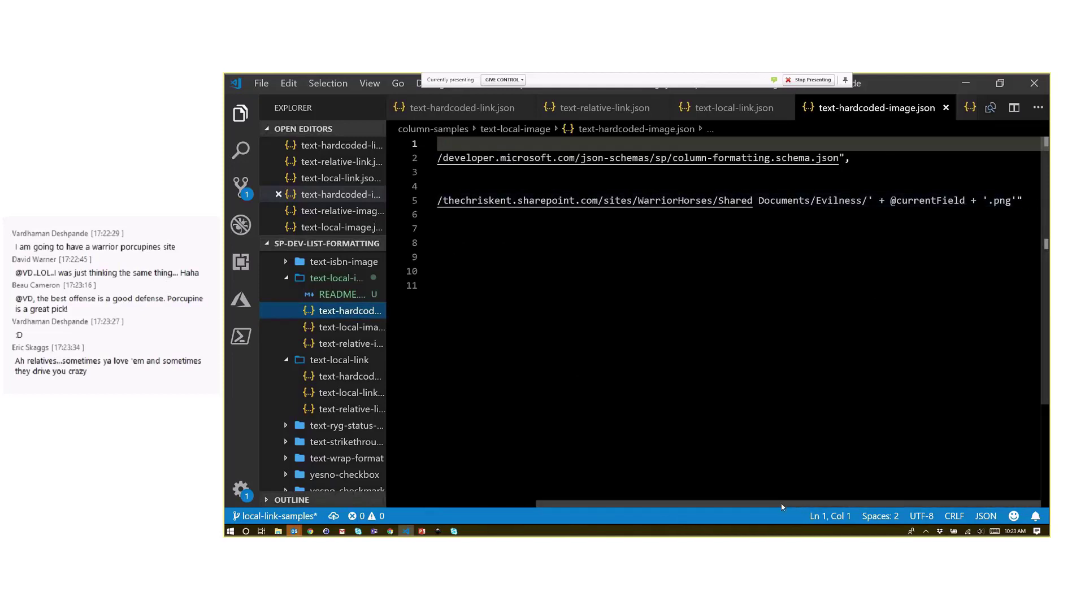
{"action": "left_click_drag", "start_coordinate": [782, 507], "coordinate": [683, 507]}
{"action": "left_click", "coordinate": [476, 287]}
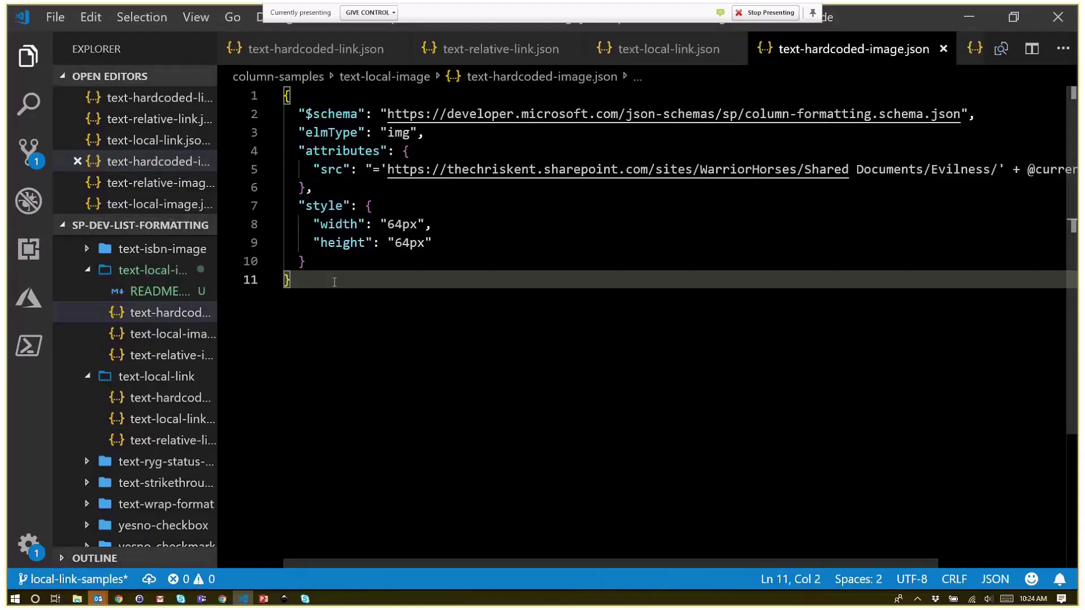
{"action": "key", "text": "ctrl+a"}
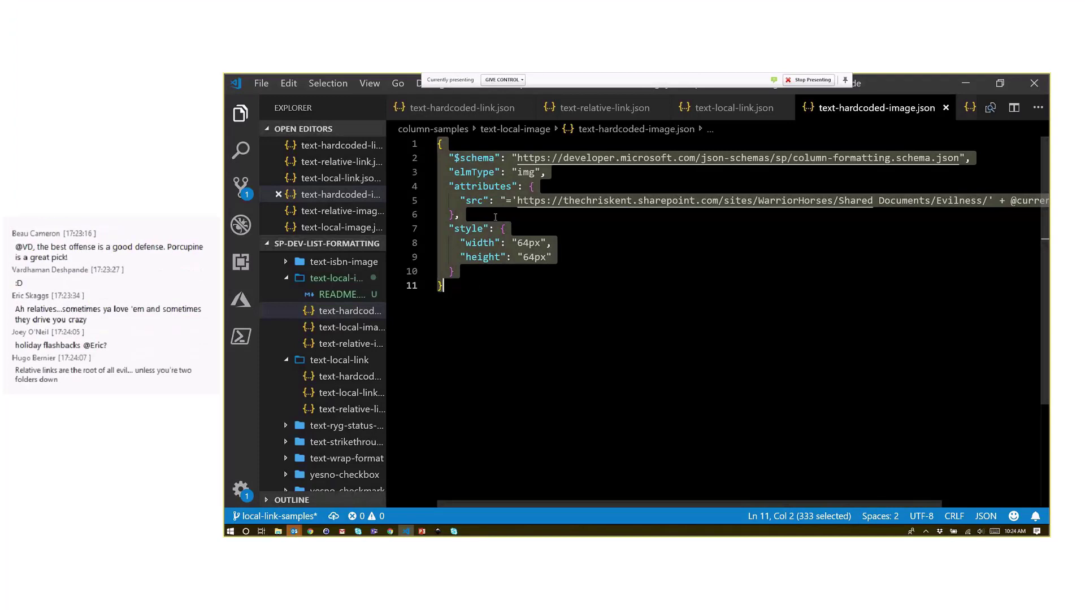
Open text-relative-image.json and select all of its '../../Shared Documents/Evilness/' image JSON.
{"action": "key", "text": "ctrl+shift+e"}
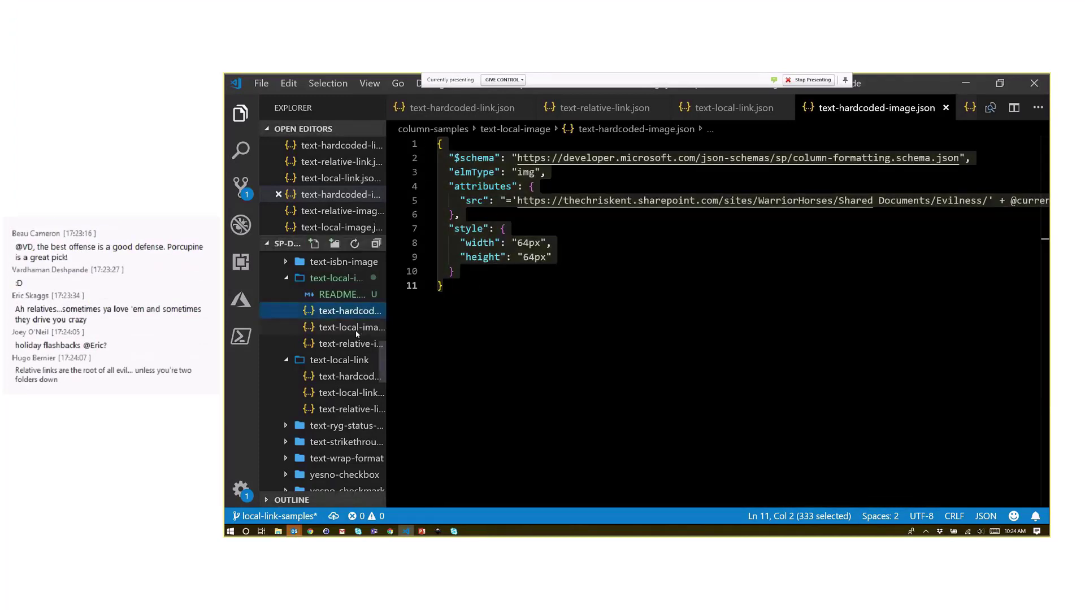
{"action": "left_click", "coordinate": [352, 343]}
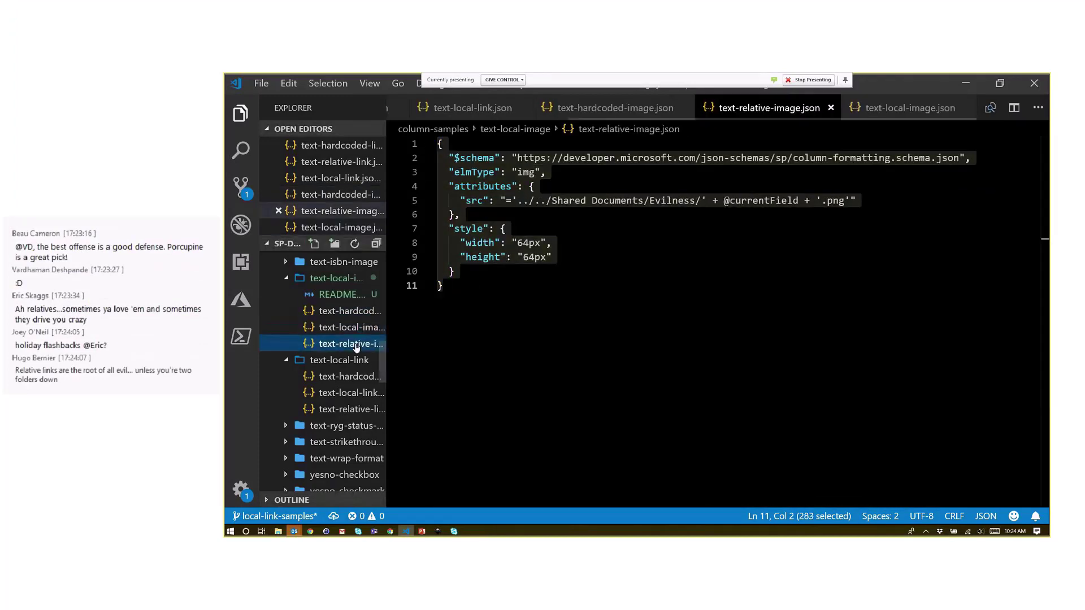
{"action": "left_click", "coordinate": [478, 291]}
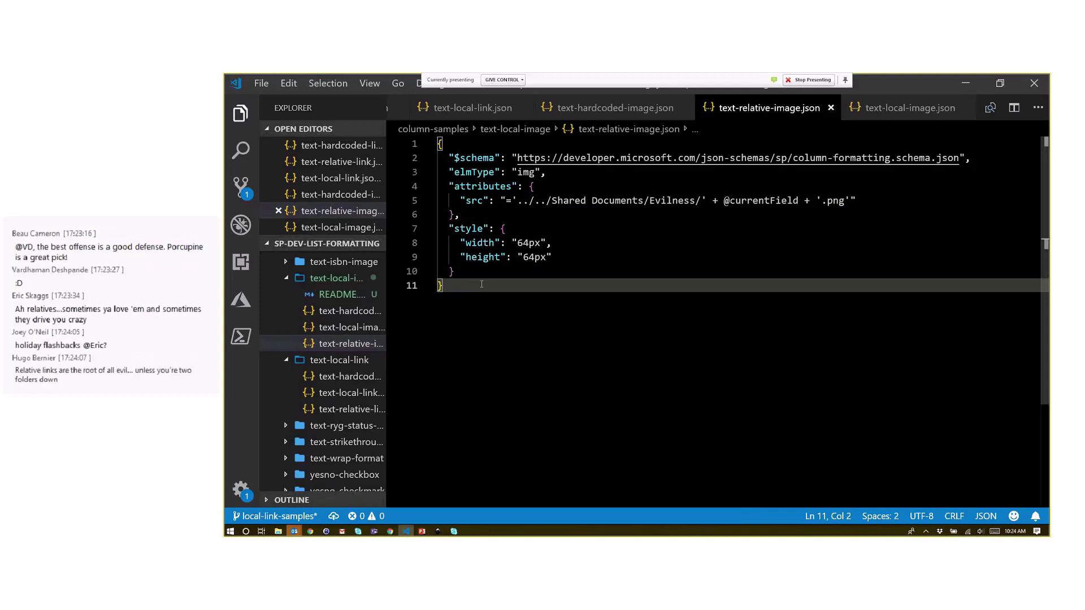
{"action": "key", "text": "ctrl+a"}
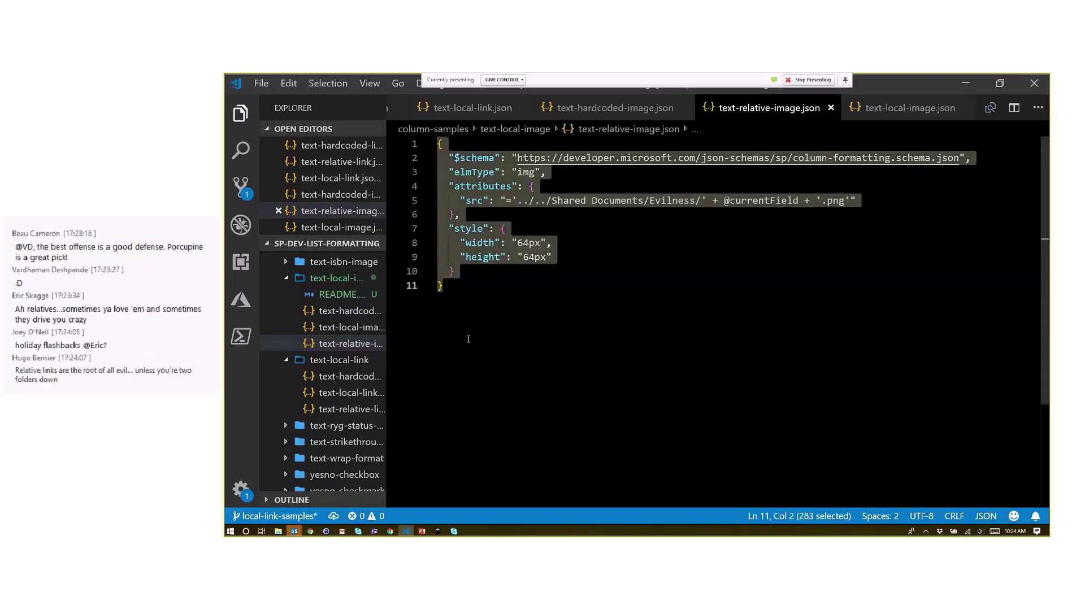
Paste the relative-image JSON into the Evilness column's Advanced mode format, preview, and save.
{"action": "mouse_move", "coordinate": [390, 532]}
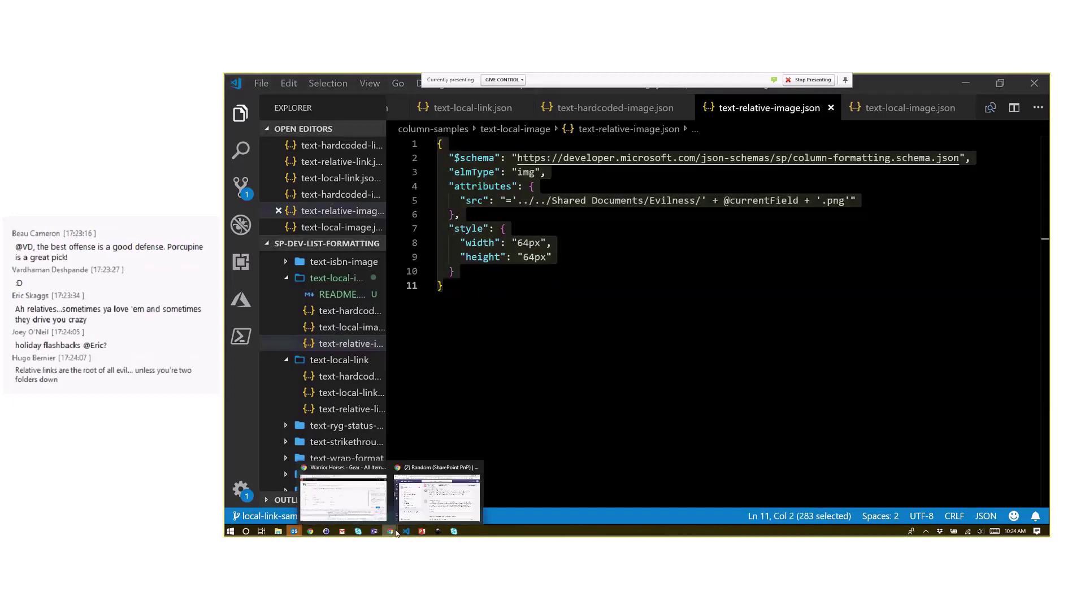
{"action": "left_click", "coordinate": [364, 502]}
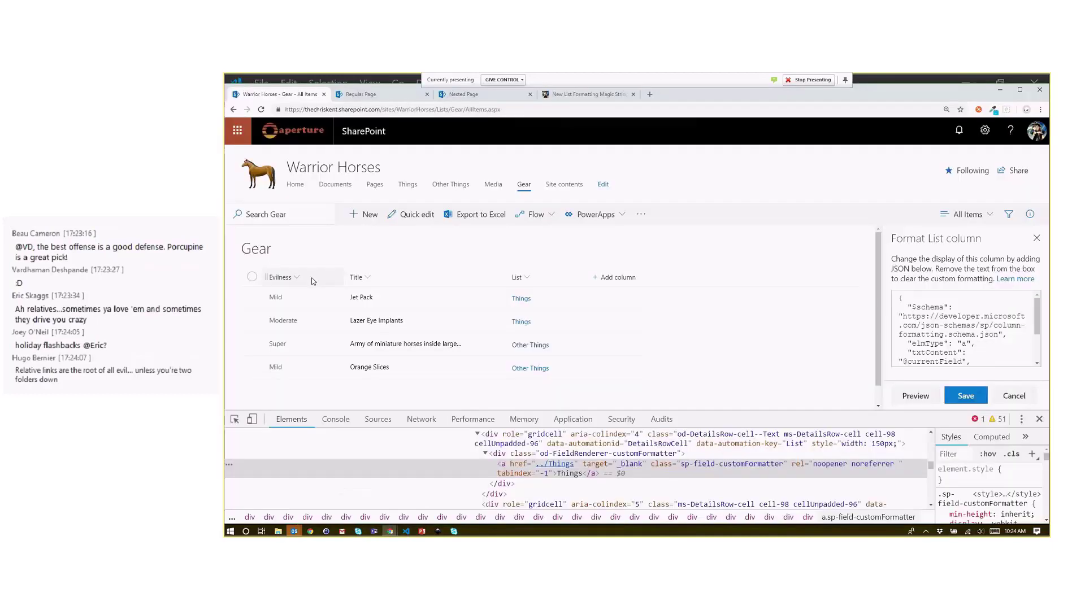
{"action": "left_click", "coordinate": [312, 281]}
{"action": "mouse_move", "coordinate": [341, 384]}
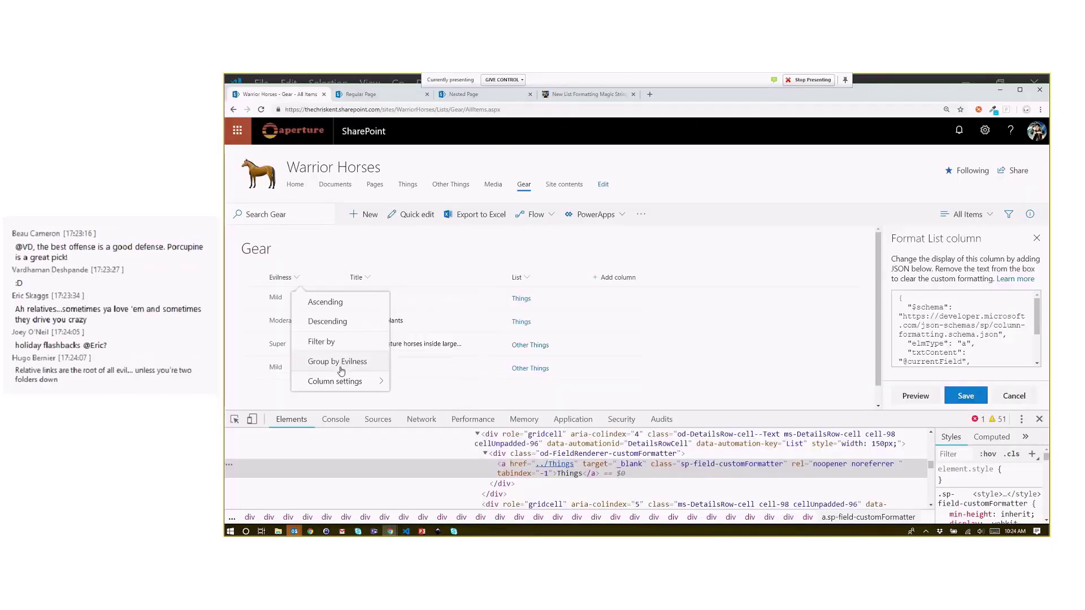
{"action": "left_click", "coordinate": [429, 300]}
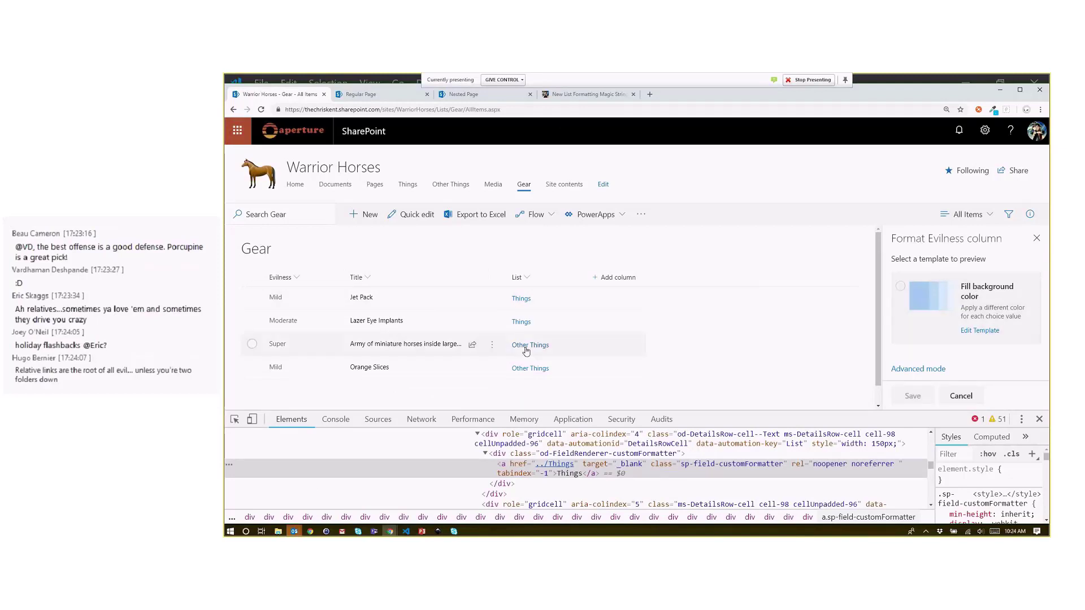
{"action": "left_click", "coordinate": [918, 370]}
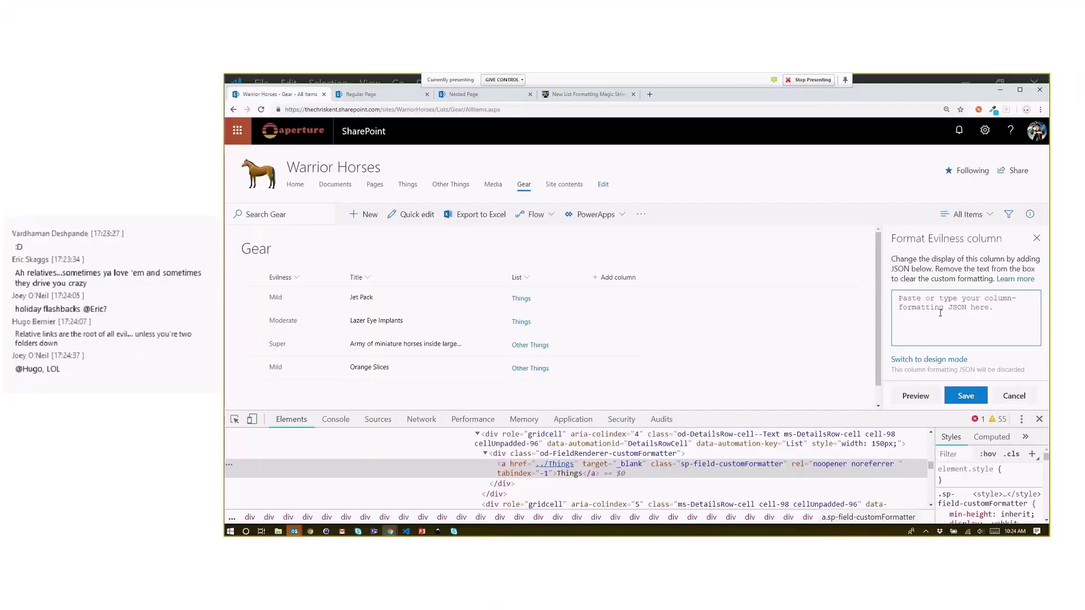
{"action": "key", "text": "ctrl+v"}
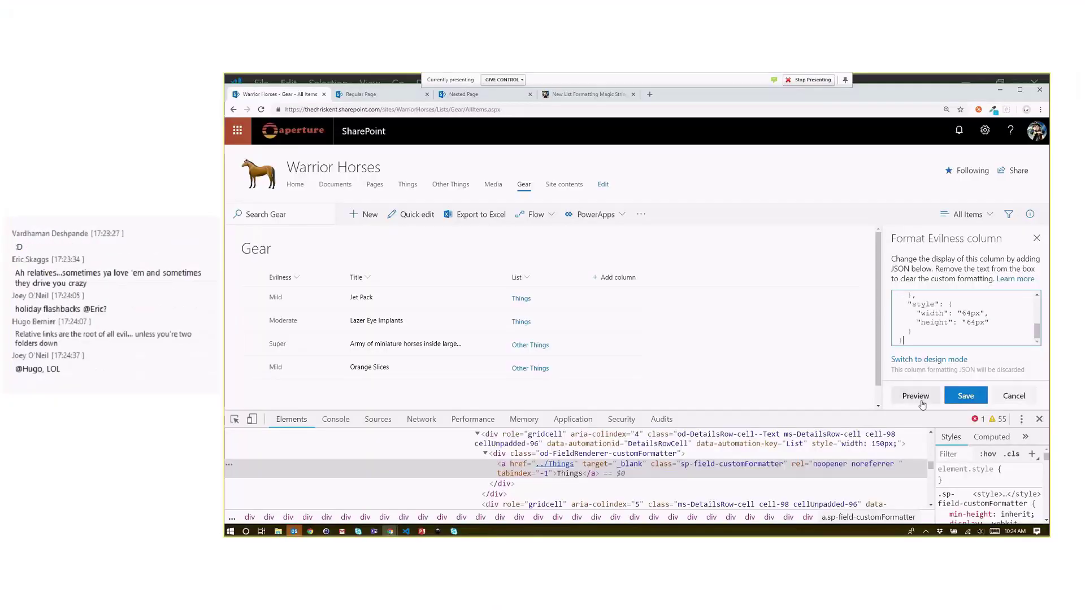
{"action": "left_click", "coordinate": [917, 396]}
{"action": "left_click", "coordinate": [965, 395]}
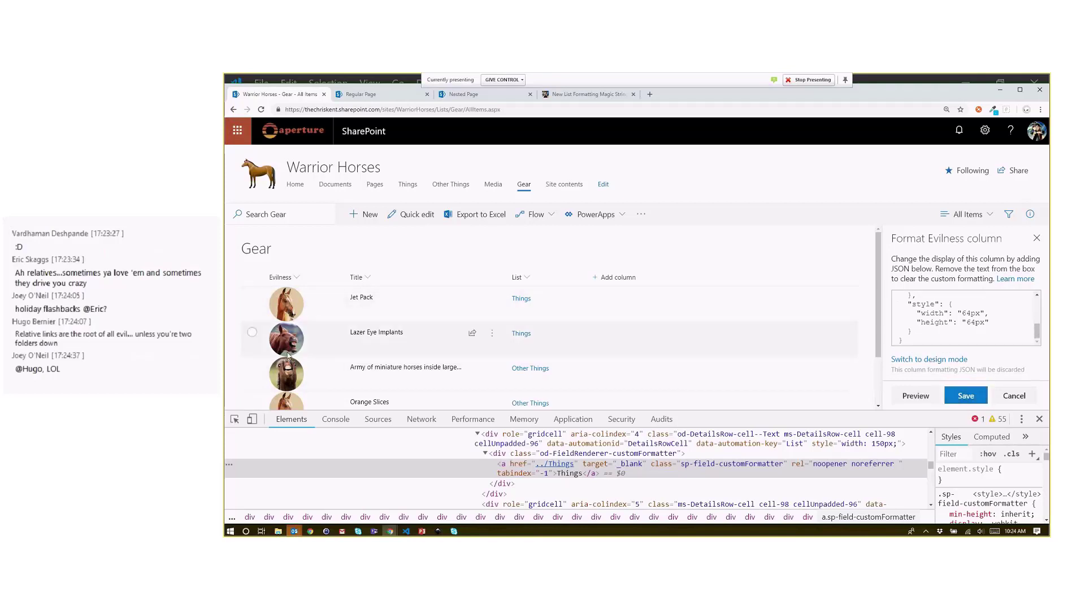
{"action": "scroll", "coordinate": [325, 389], "scroll_direction": "down", "scroll_amount": 1}
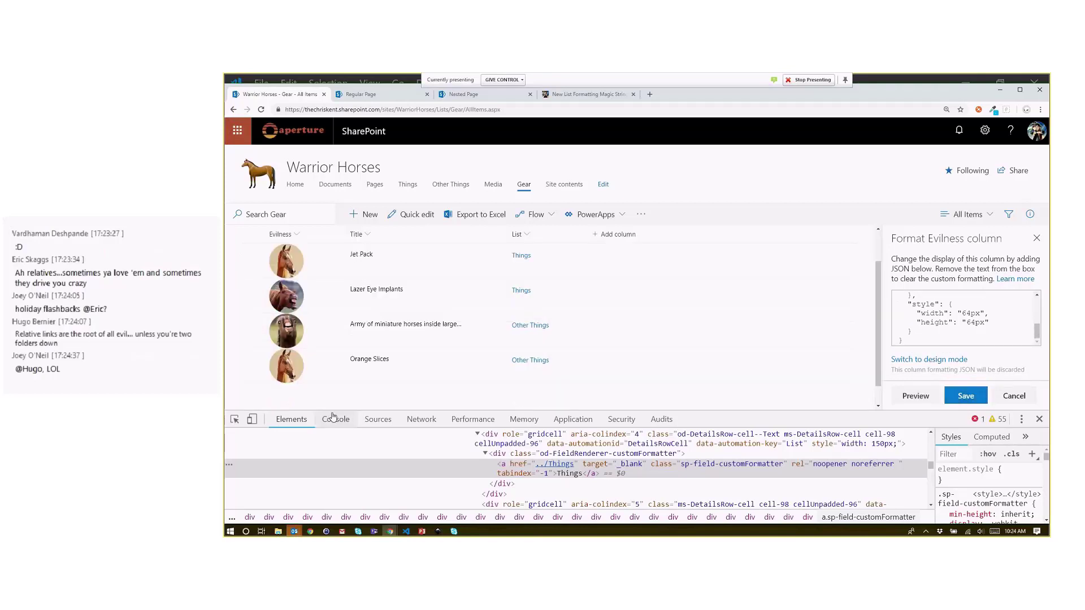
Close DevTools, reload the Nested Page to check the Evilness horse images, then view the Regular Page.
{"action": "left_click", "coordinate": [1038, 419]}
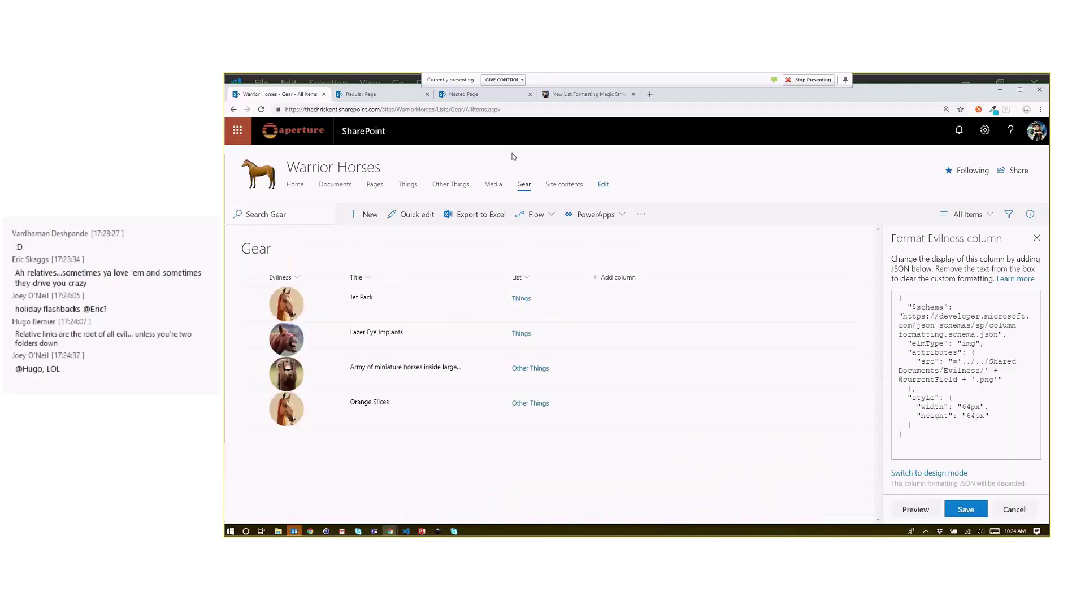
{"action": "left_click", "coordinate": [379, 96]}
{"action": "left_click", "coordinate": [463, 94]}
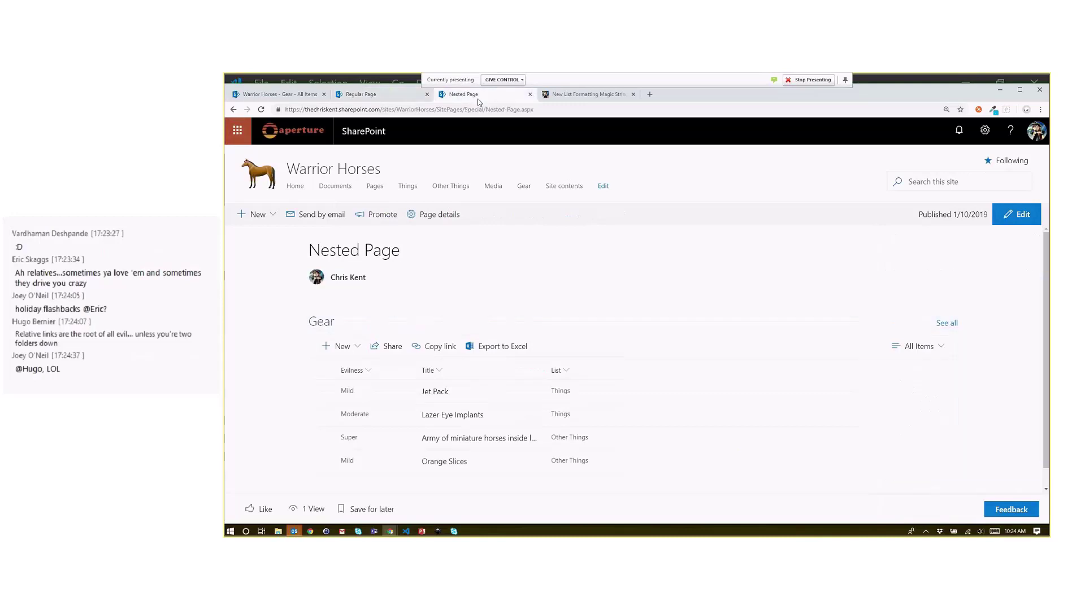
{"action": "left_click", "coordinate": [262, 110]}
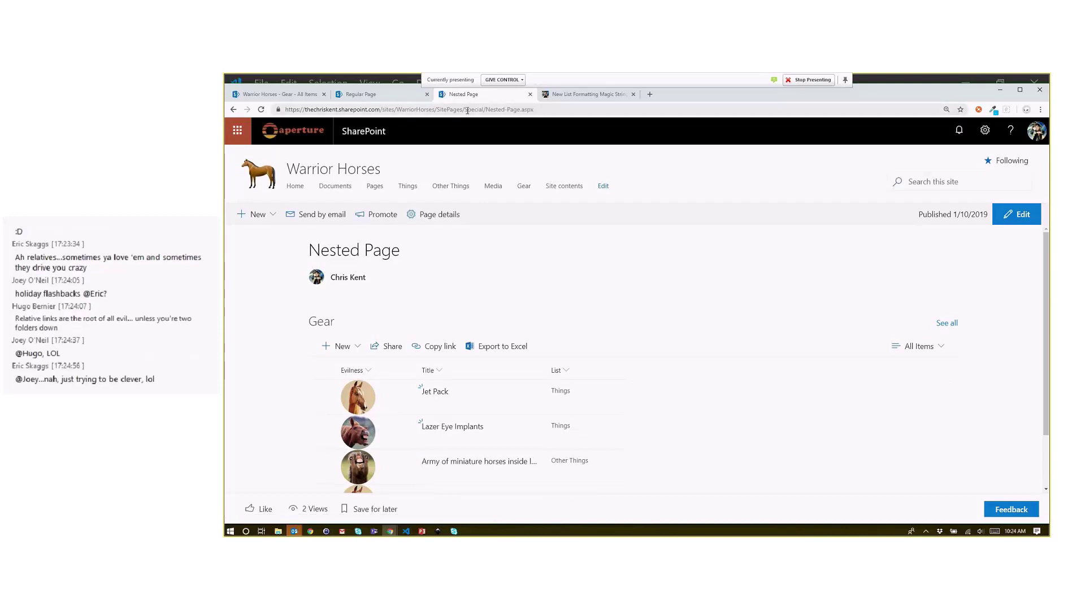
{"action": "key", "text": "super+plus"}
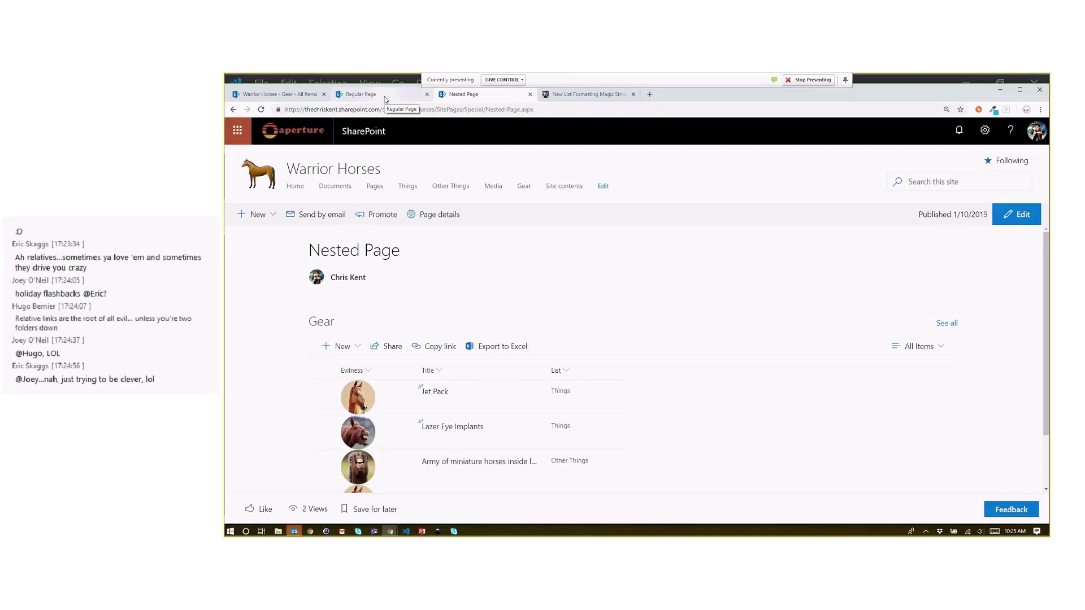
{"action": "left_click", "coordinate": [384, 99]}
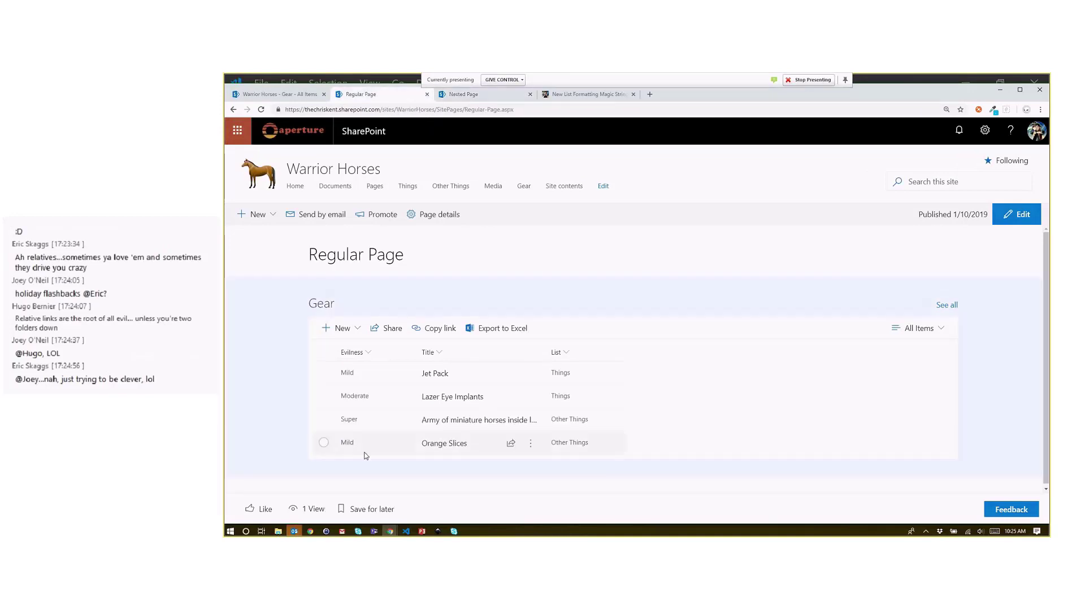
Reload the Regular Page to reveal its broken relative Evilness images, then return to VS Code.
{"action": "left_click", "coordinate": [262, 111]}
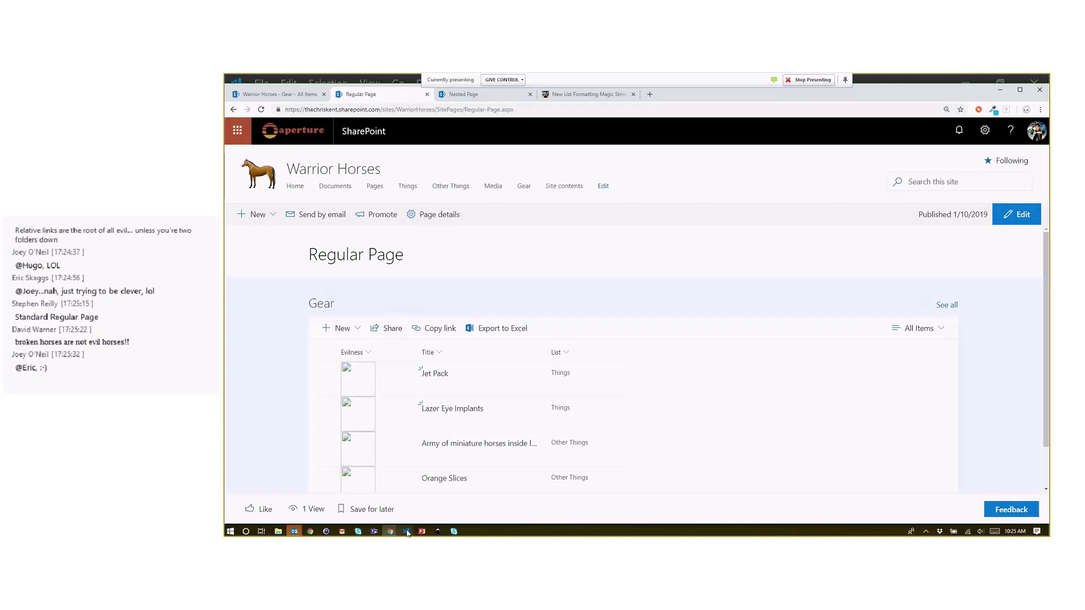
{"action": "left_click", "coordinate": [407, 532]}
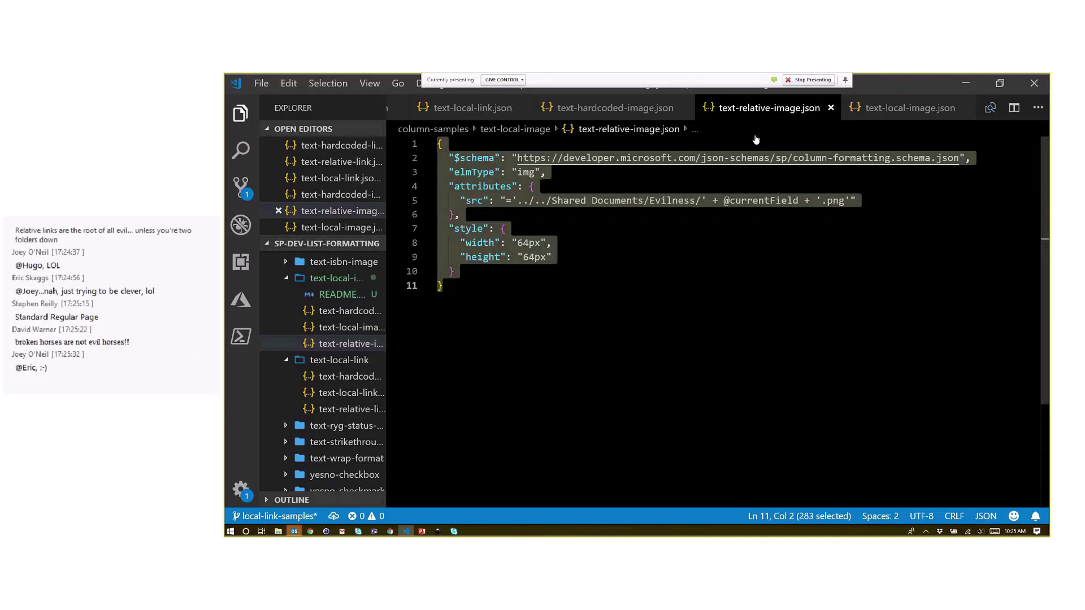
{"action": "left_click", "coordinate": [911, 108]}
{"action": "left_click", "coordinate": [613, 251]}
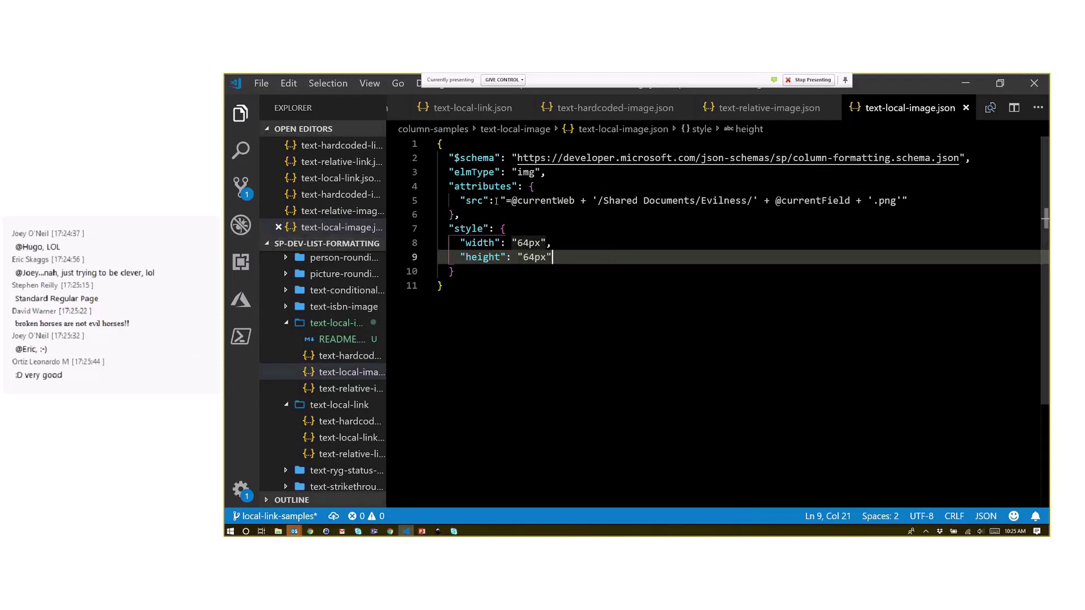
{"action": "left_click_drag", "start_coordinate": [511, 202], "coordinate": [575, 202]}
{"action": "left_click", "coordinate": [563, 247]}
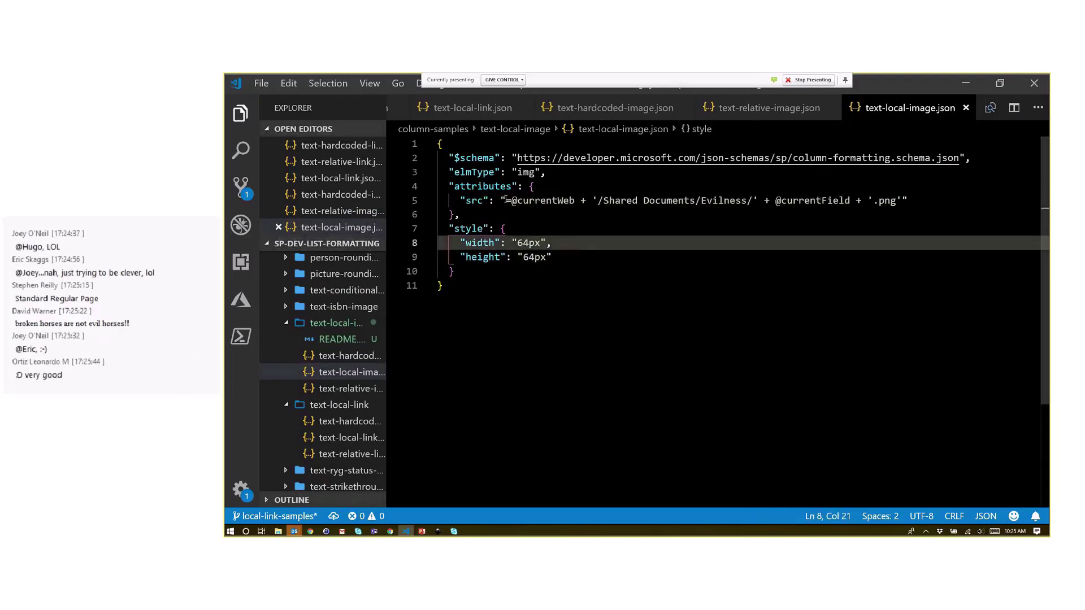
{"action": "left_click_drag", "start_coordinate": [604, 201], "coordinate": [599, 201]}
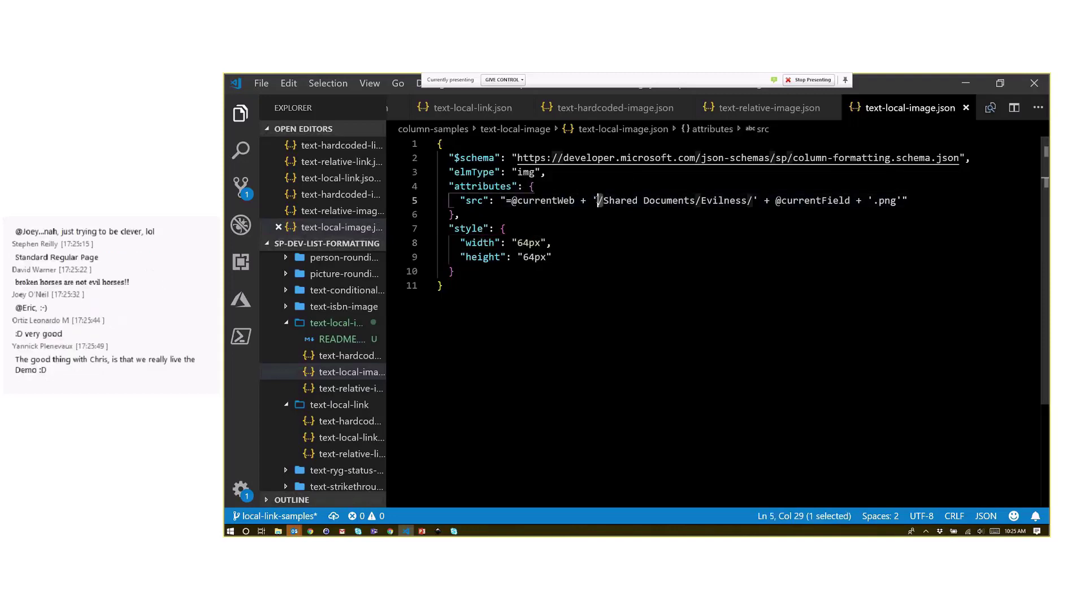
{"action": "left_click", "coordinate": [576, 201]}
{"action": "left_click", "coordinate": [585, 241]}
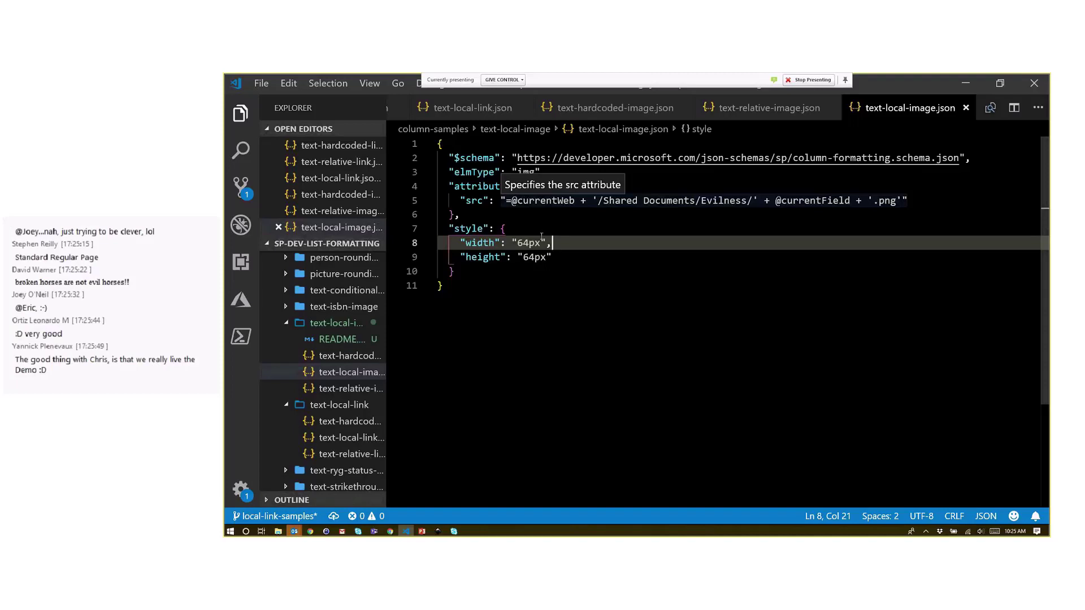
{"action": "left_click", "coordinate": [513, 274]}
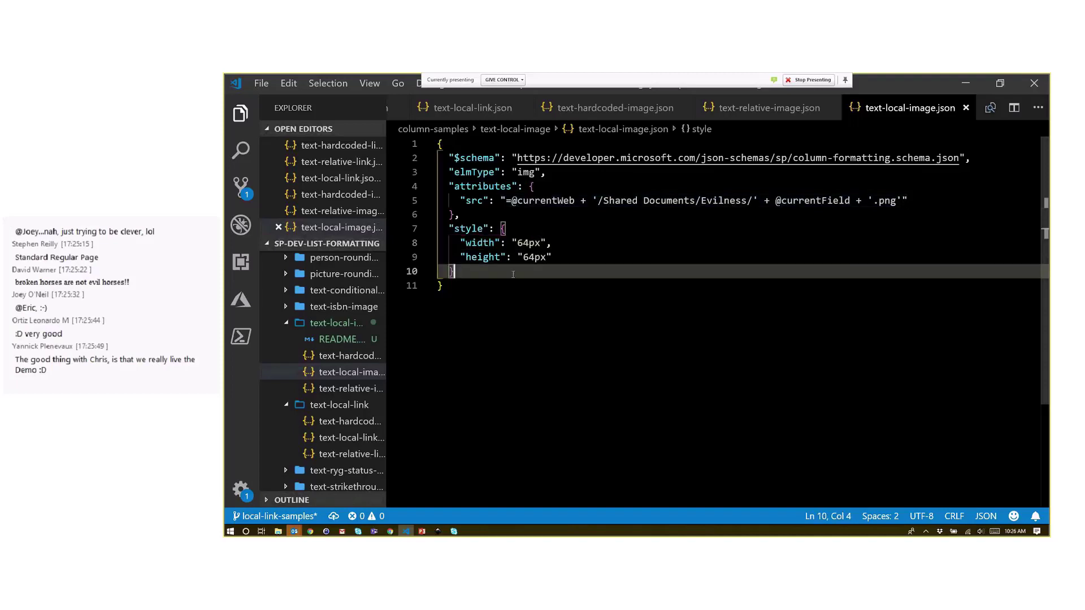
{"action": "key", "text": "ctrl+a"}
{"action": "key", "text": "ctrl+c"}
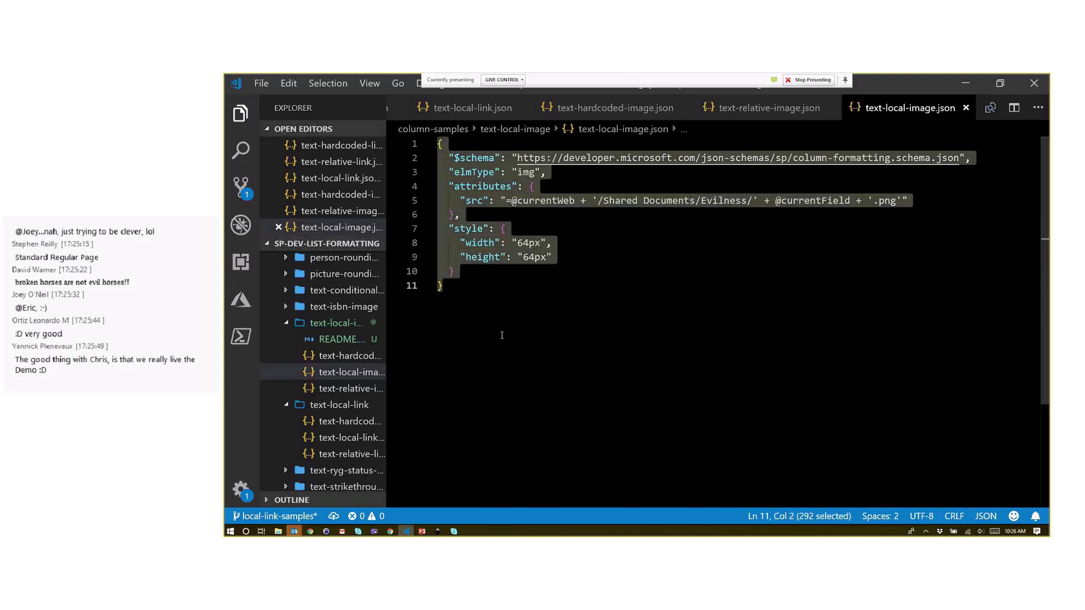
{"action": "left_click", "coordinate": [390, 532]}
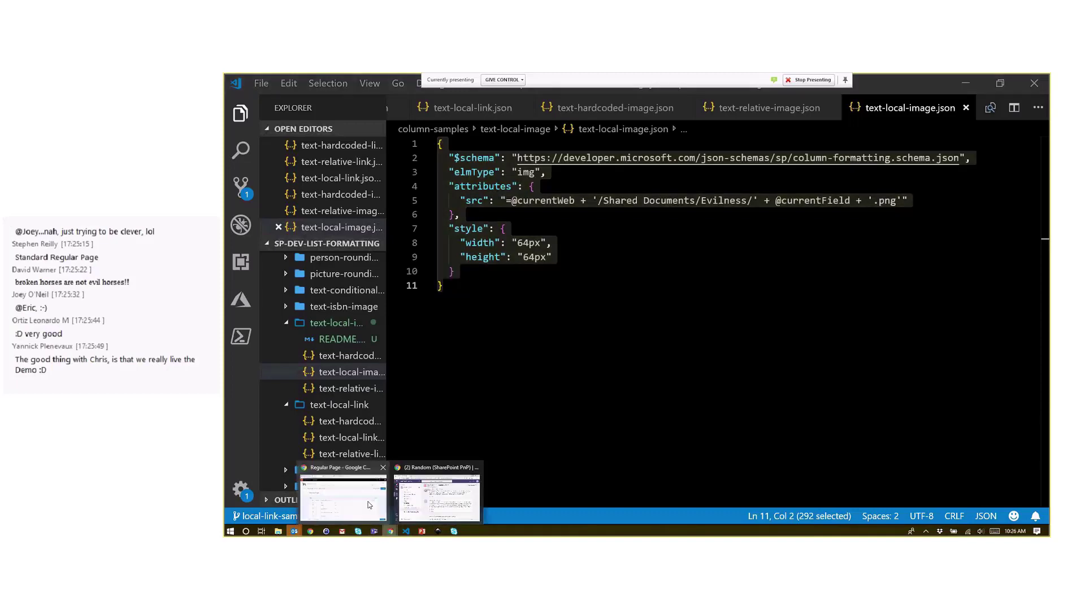
{"action": "left_click", "coordinate": [369, 505]}
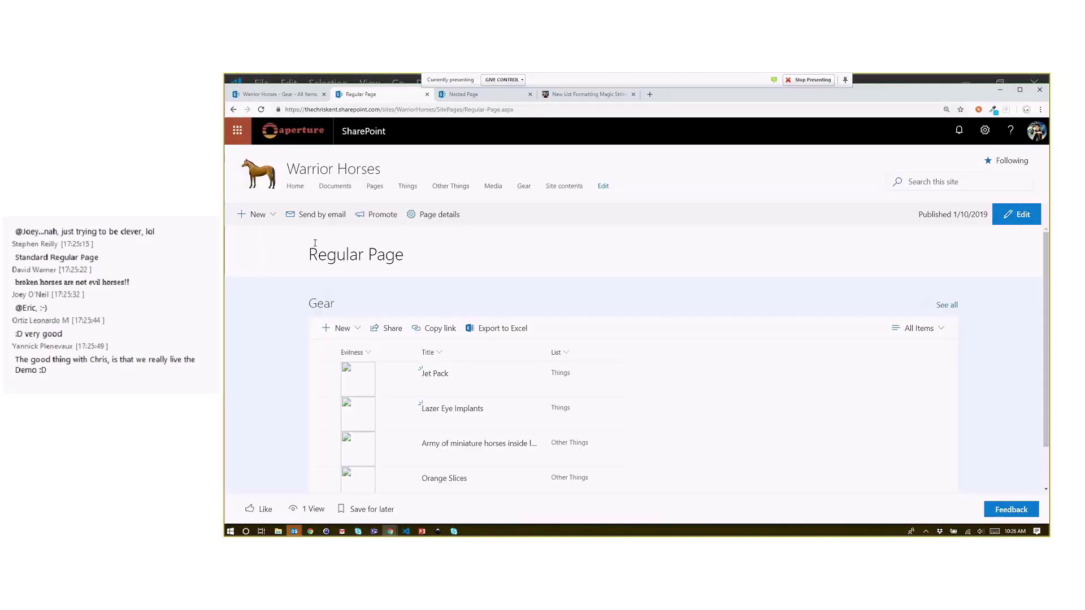
{"action": "left_click", "coordinate": [289, 100]}
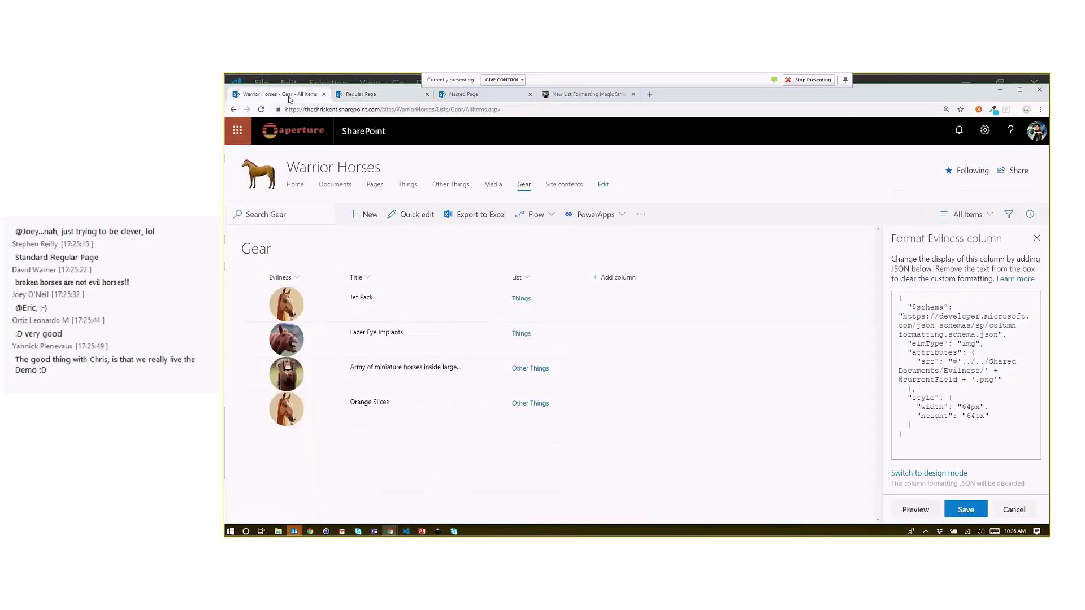
{"action": "left_click", "coordinate": [1007, 364]}
{"action": "key", "text": "ctrl+a"}
{"action": "key", "text": "BackSpace"}
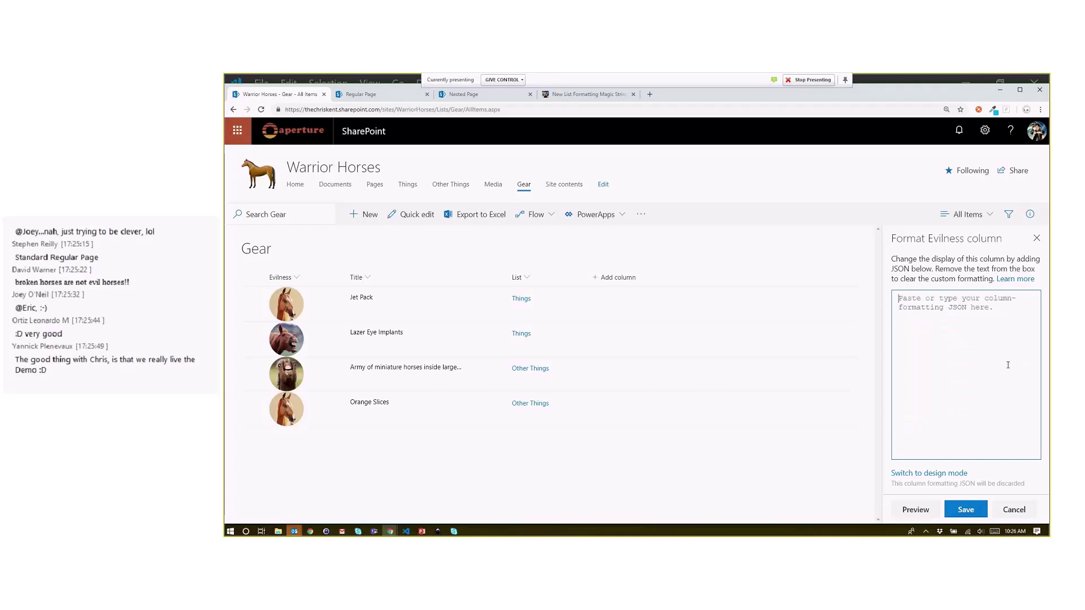
{"action": "key", "text": "ctrl+v"}
{"action": "left_click", "coordinate": [964, 515]}
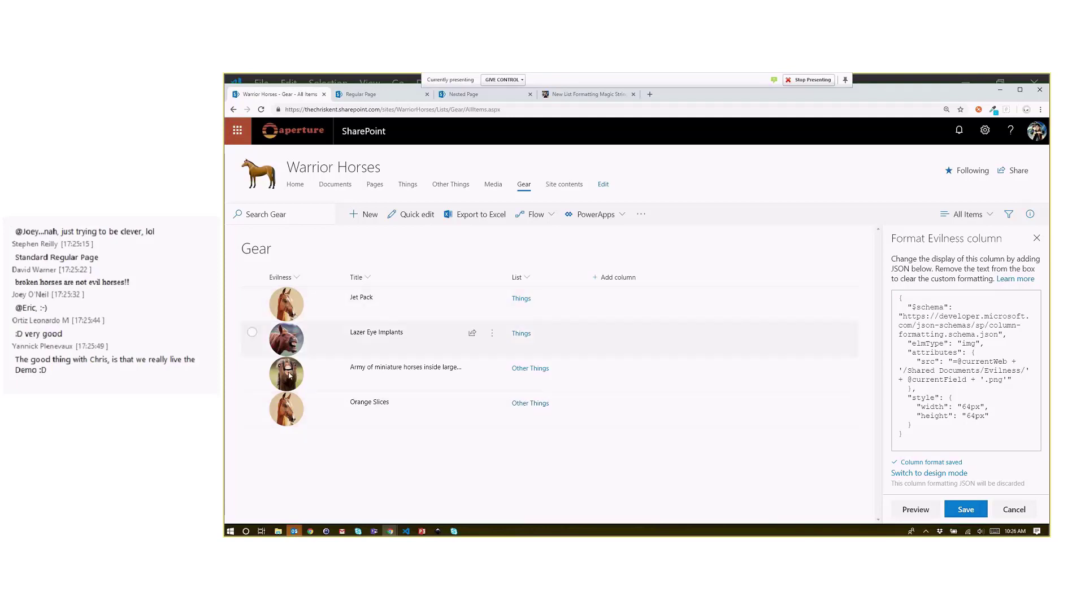
{"action": "left_click", "coordinate": [361, 93]}
Reload the Nested Page and Regular Page, confirming the Evilness horse images render on both.
{"action": "left_click", "coordinate": [464, 94]}
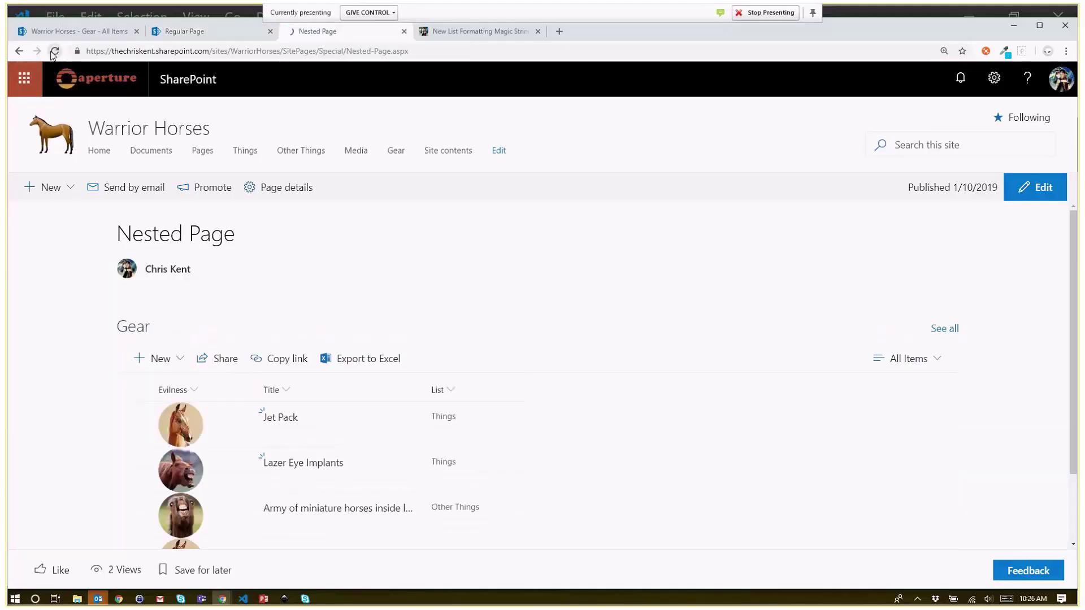
{"action": "left_click", "coordinate": [260, 109]}
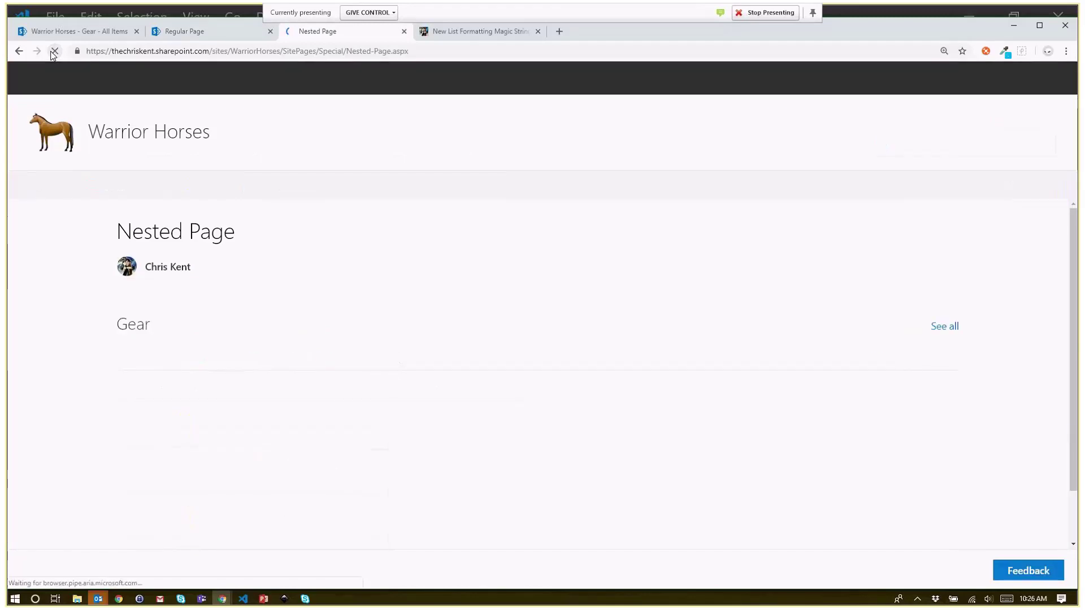
{"action": "left_click", "coordinate": [148, 34]}
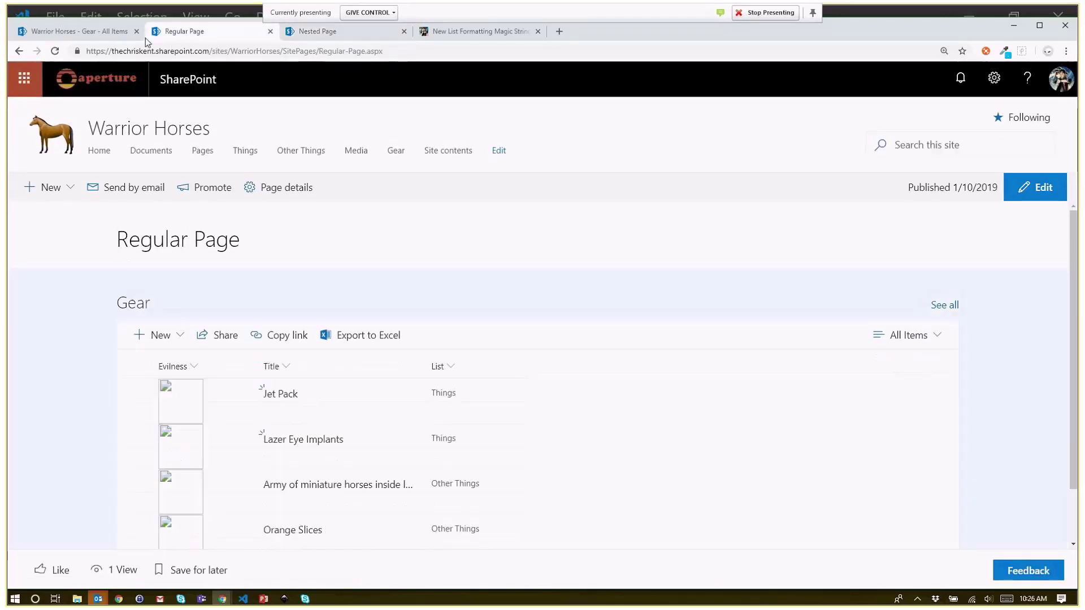
{"action": "left_click", "coordinate": [61, 51]}
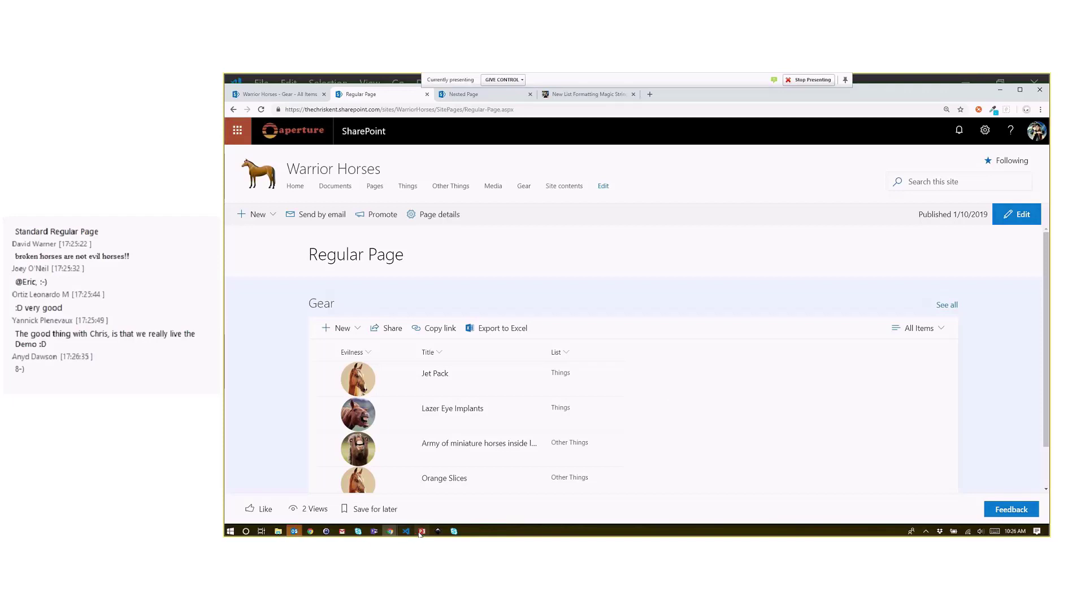
{"action": "left_click", "coordinate": [421, 532]}
Go to slide 4, 'List Formatting Tip Resources'.
{"action": "left_click", "coordinate": [257, 215]}
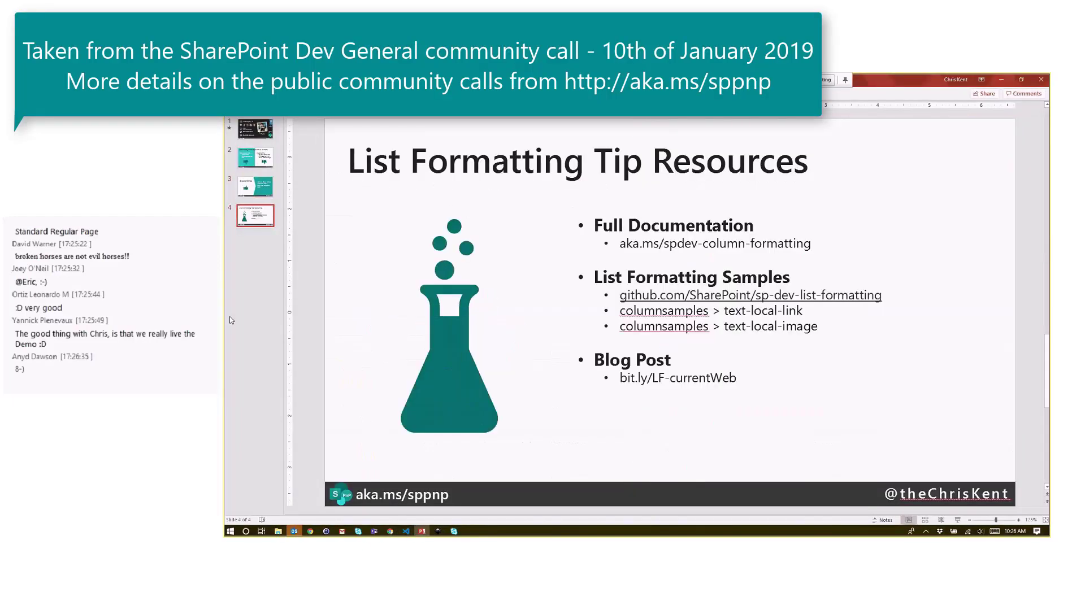